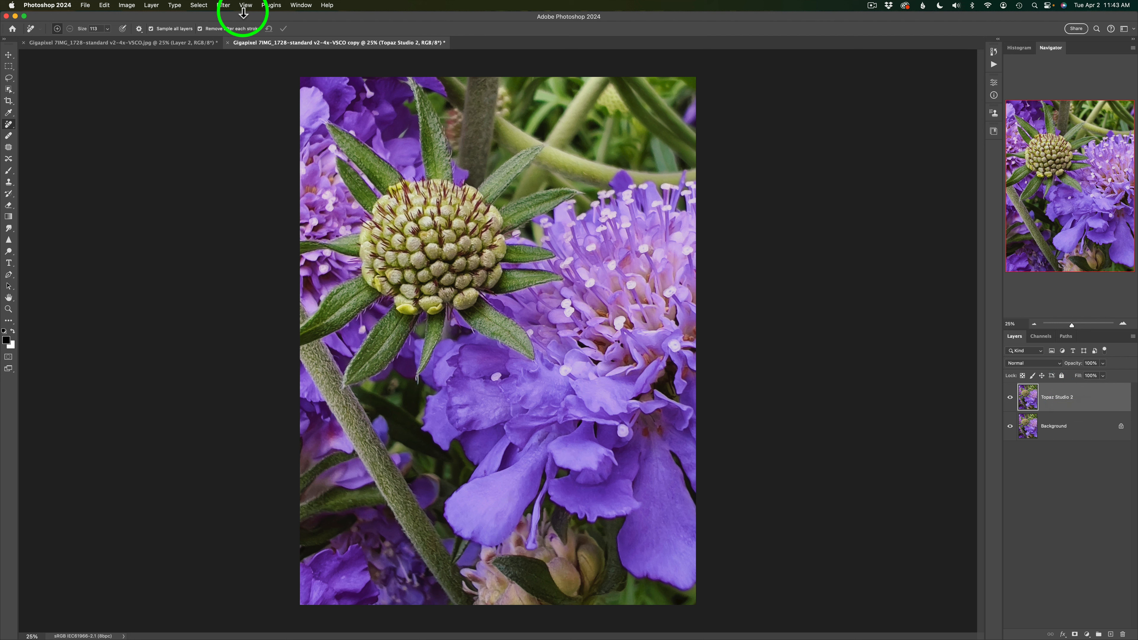
# Step: Send the flower photo layer to Topaz Studio 2 and add the Impression filter to it
pyautogui.click(226, 12)
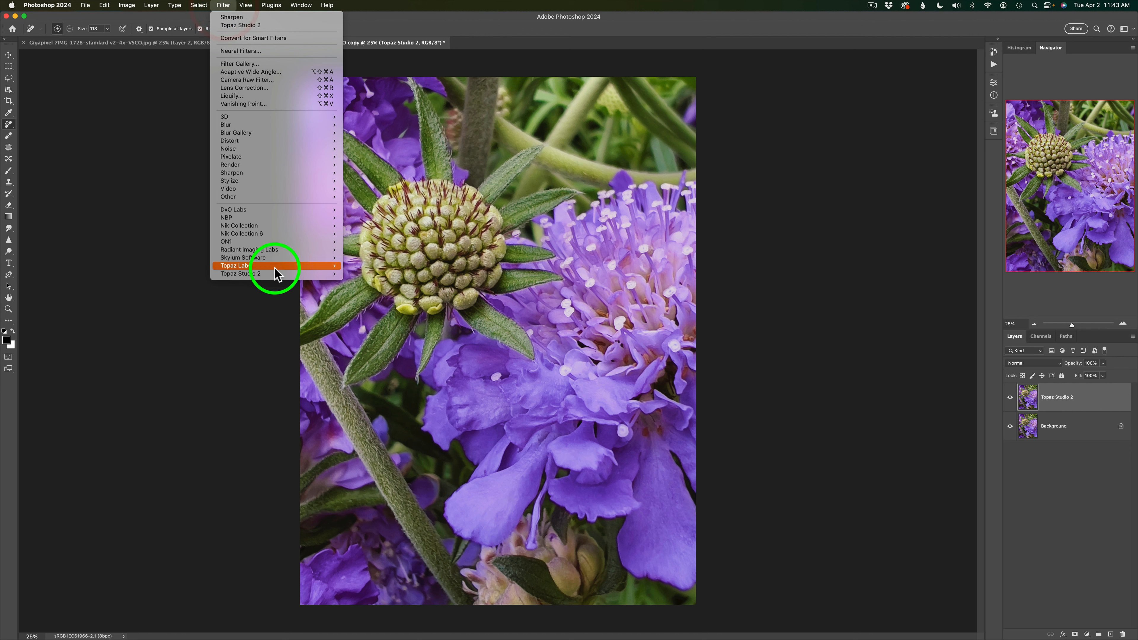
pyautogui.moveTo(272, 273)
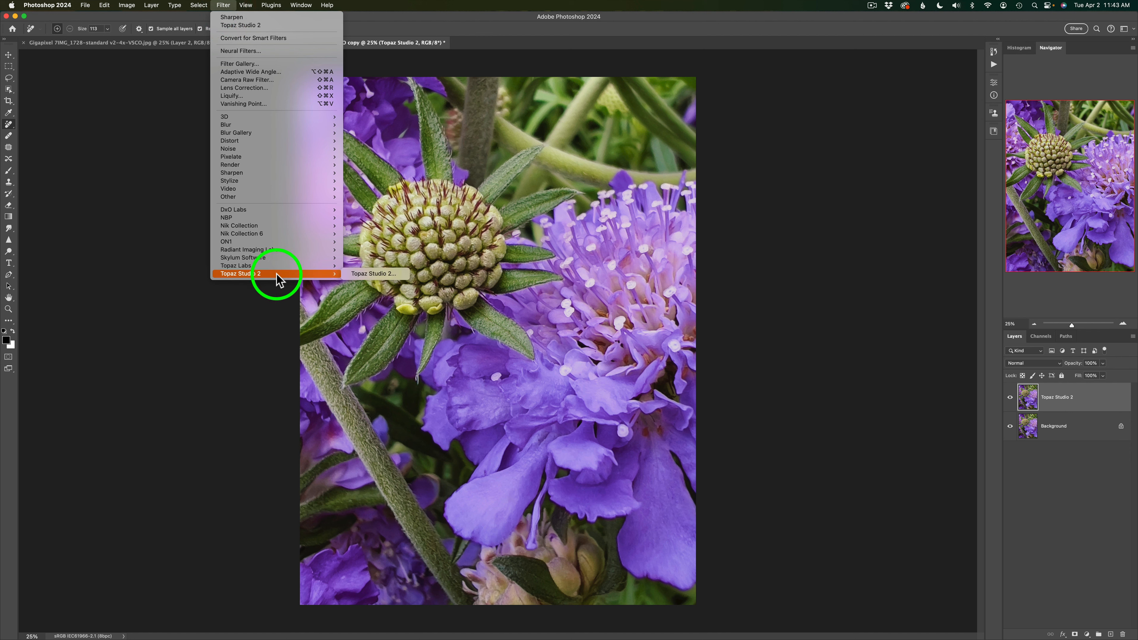
pyautogui.click(388, 278)
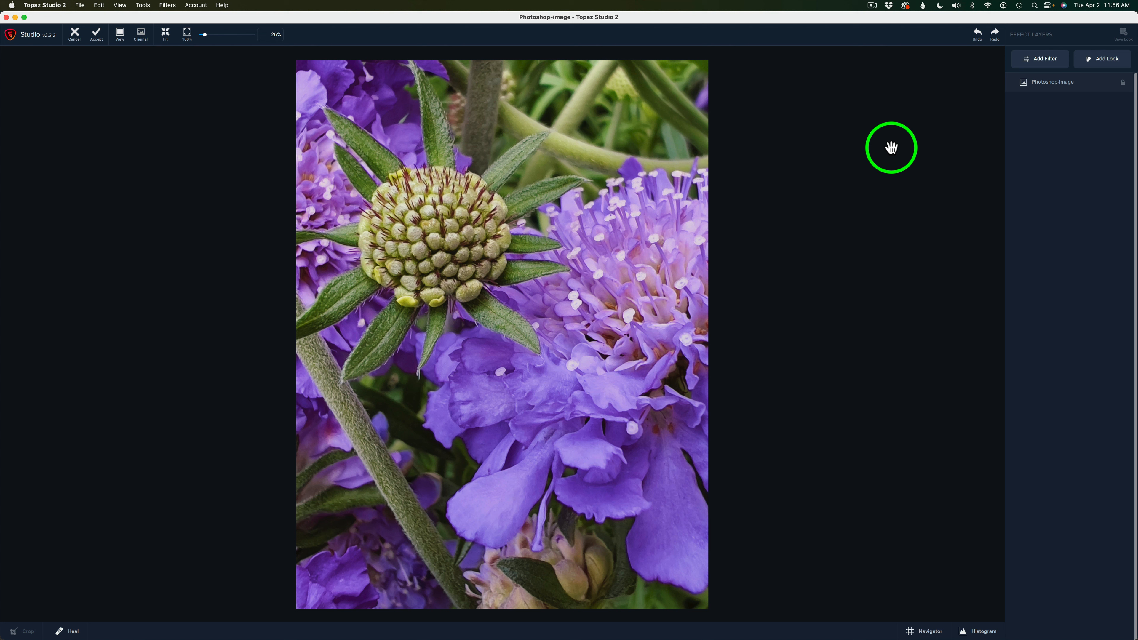
pyautogui.click(1055, 62)
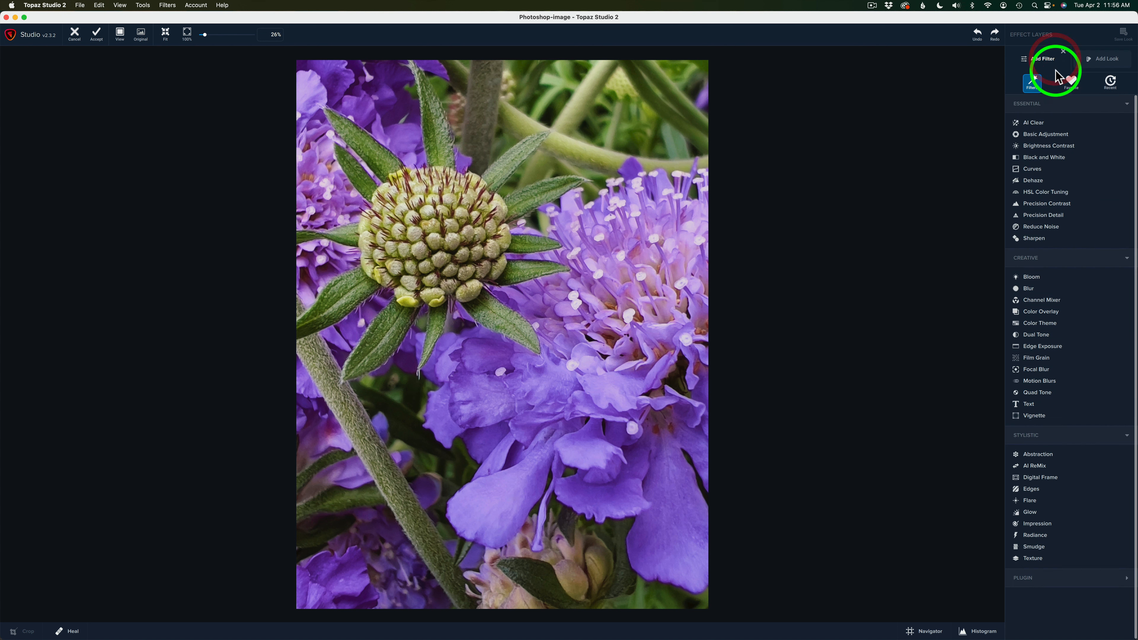
pyautogui.click(1046, 530)
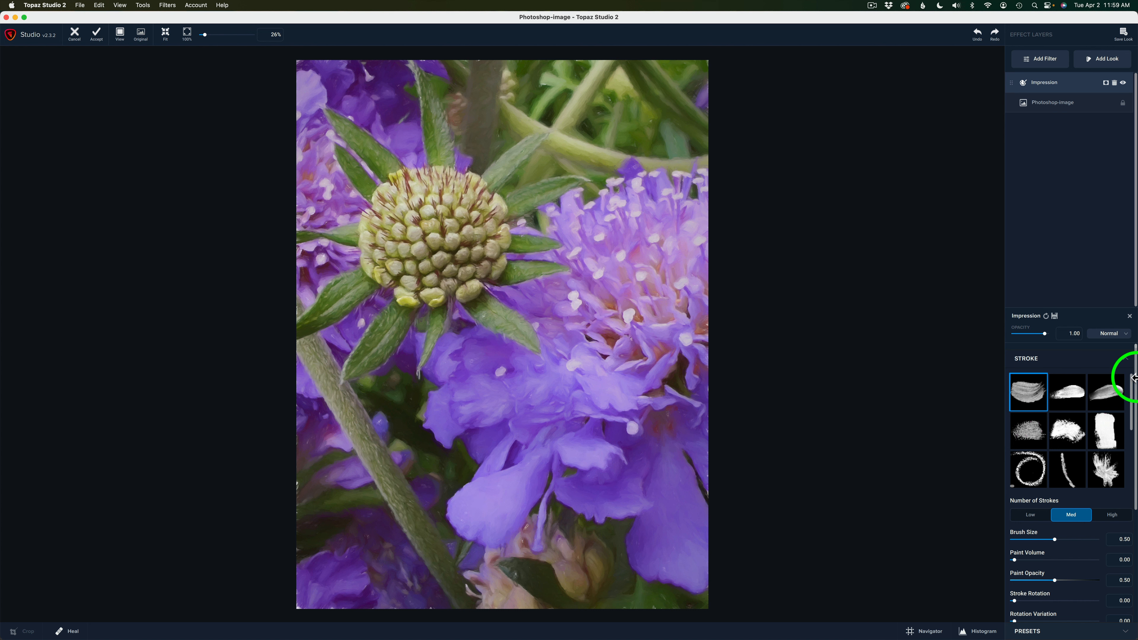
# Step: In the Impression filter's Texture settings, compare the Solid and Original background types and set the type to Original
pyautogui.moveTo(1135, 382); pyautogui.dragTo(1120, 596)
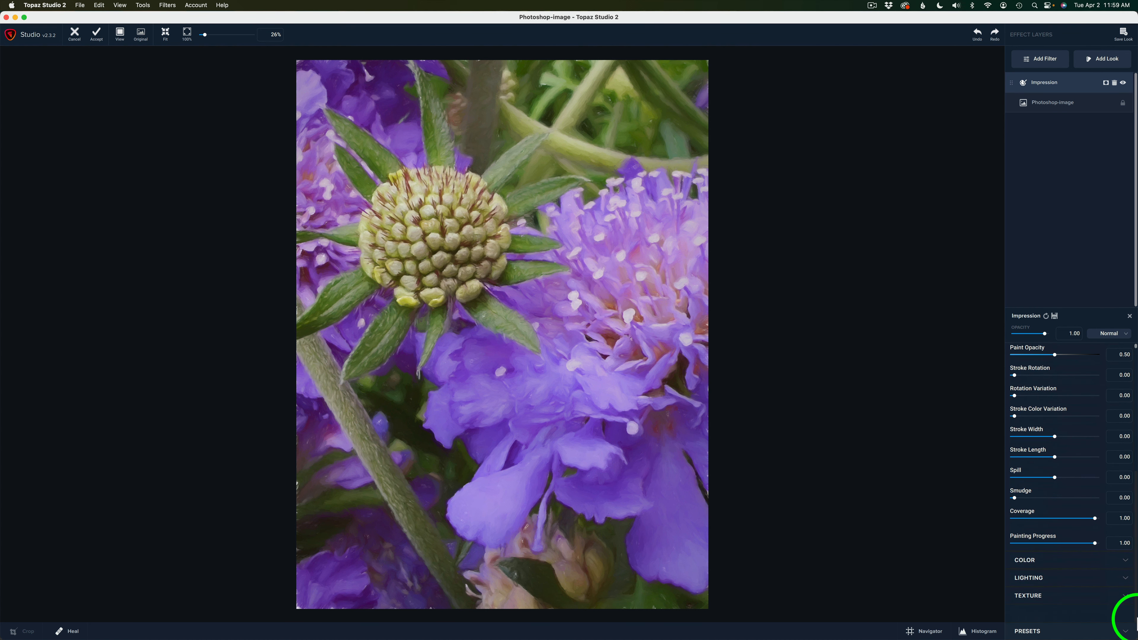
pyautogui.click(1054, 596)
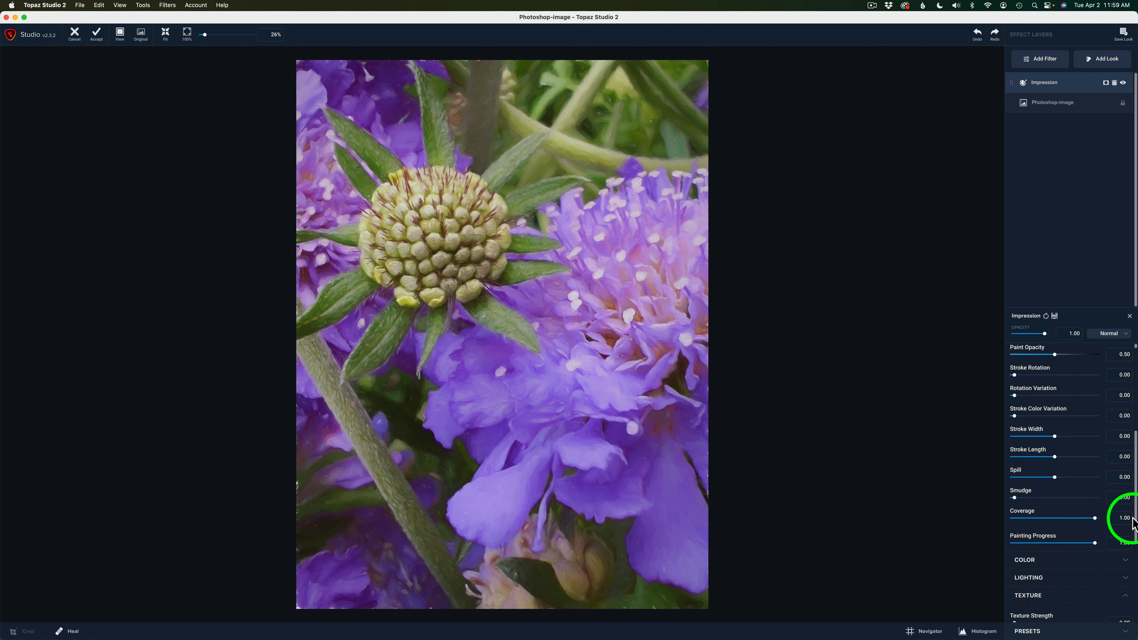
pyautogui.moveTo(1125, 522); pyautogui.dragTo(1131, 627)
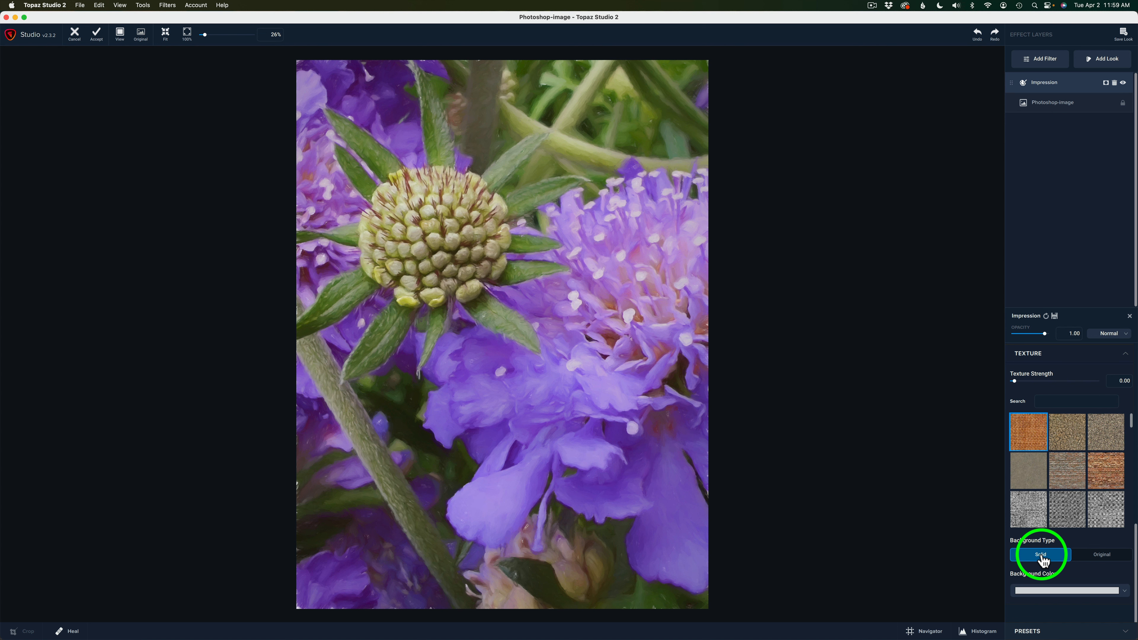
pyautogui.click(1104, 556)
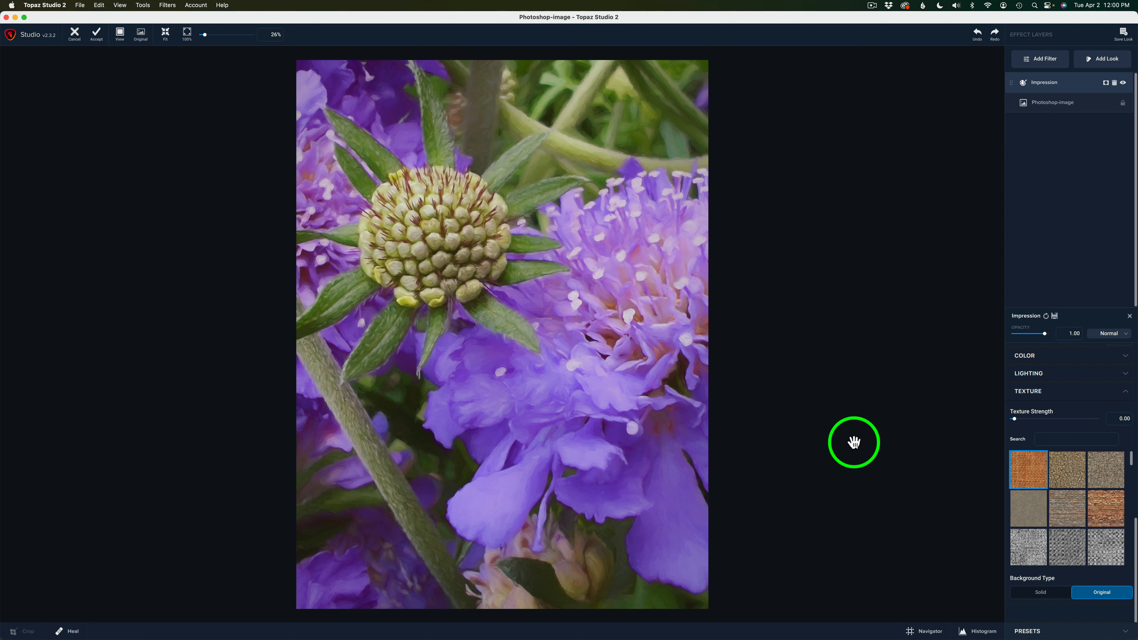
pyautogui.click(1049, 593)
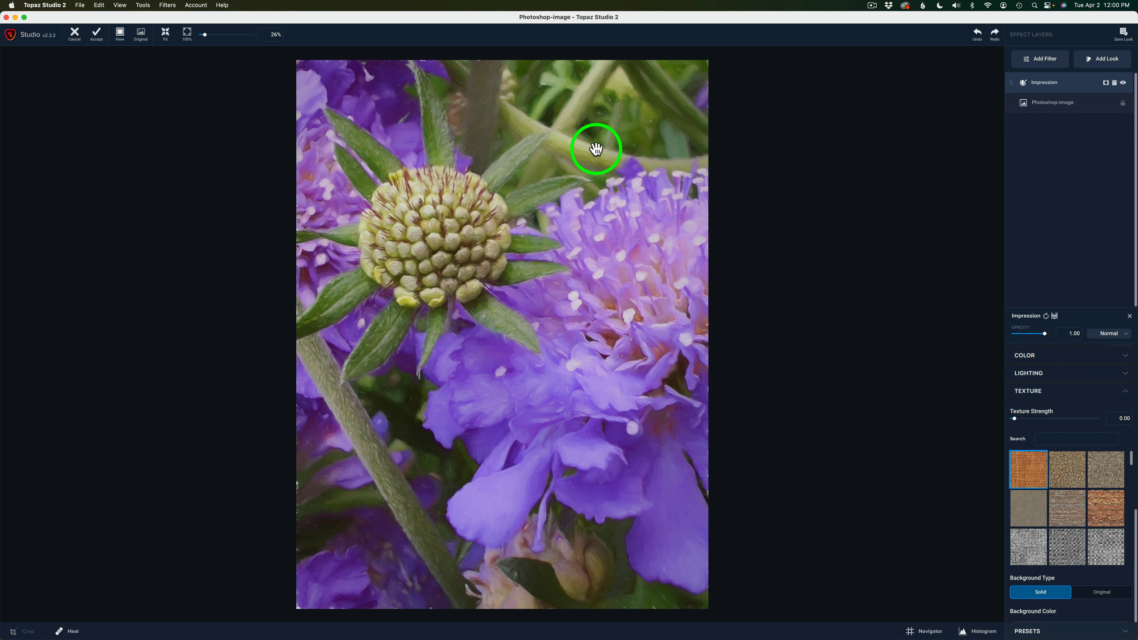
pyautogui.click(1113, 596)
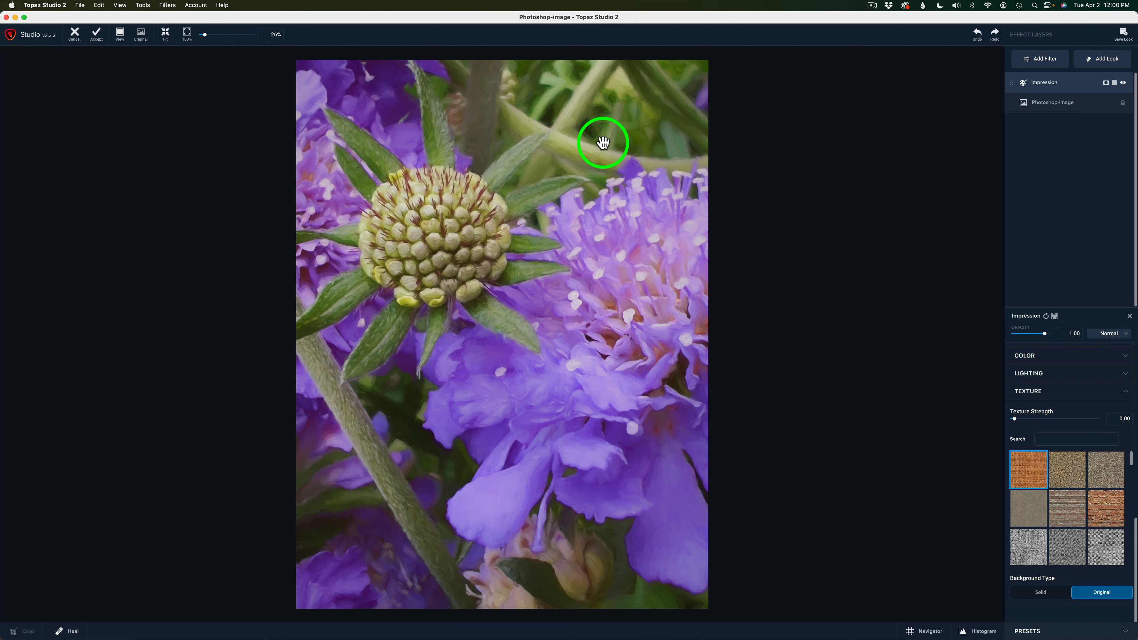
# Step: Try several brush strokes from the first three rows of the Impression stroke library on the flower image
pyautogui.moveTo(1134, 538); pyautogui.dragTo(1130, 320)
pyautogui.click(1035, 388)
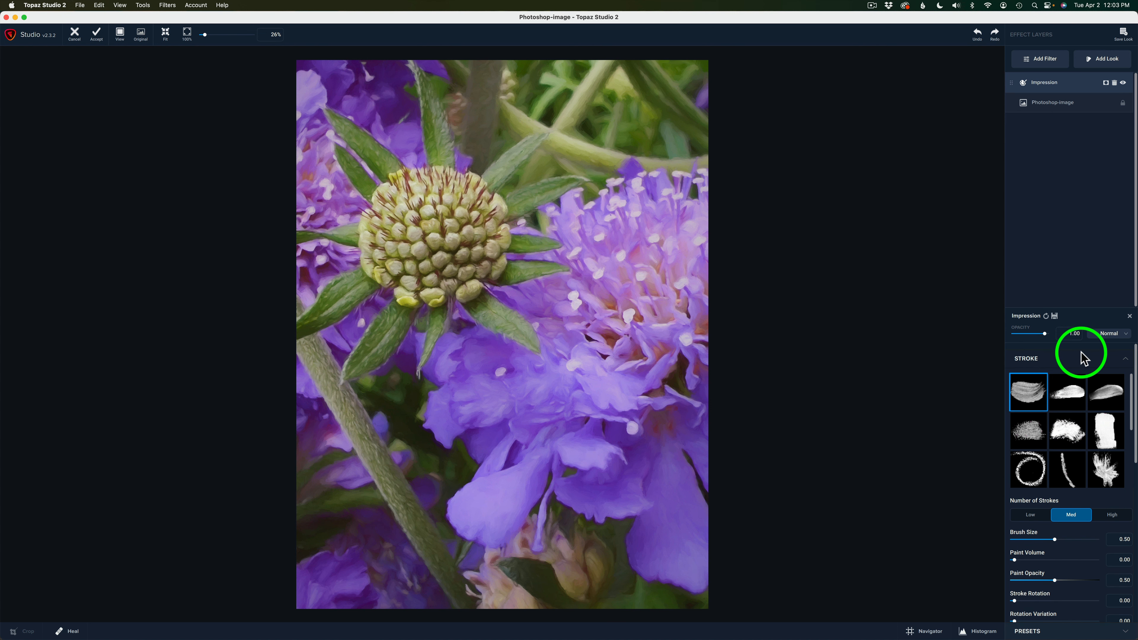
pyautogui.click(1075, 394)
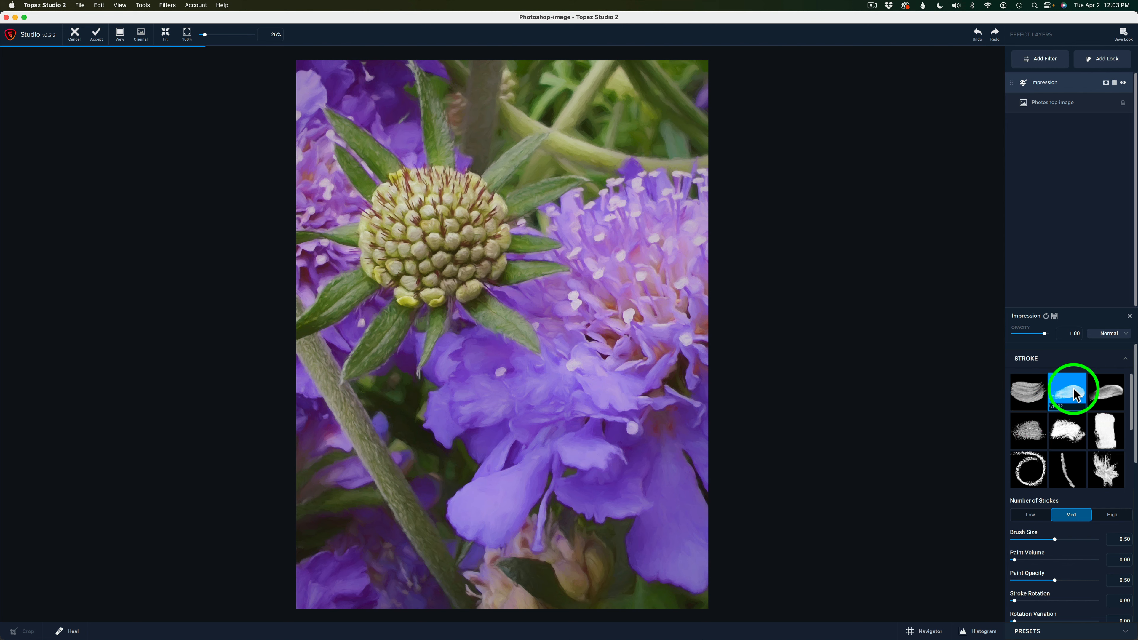
pyautogui.click(1116, 394)
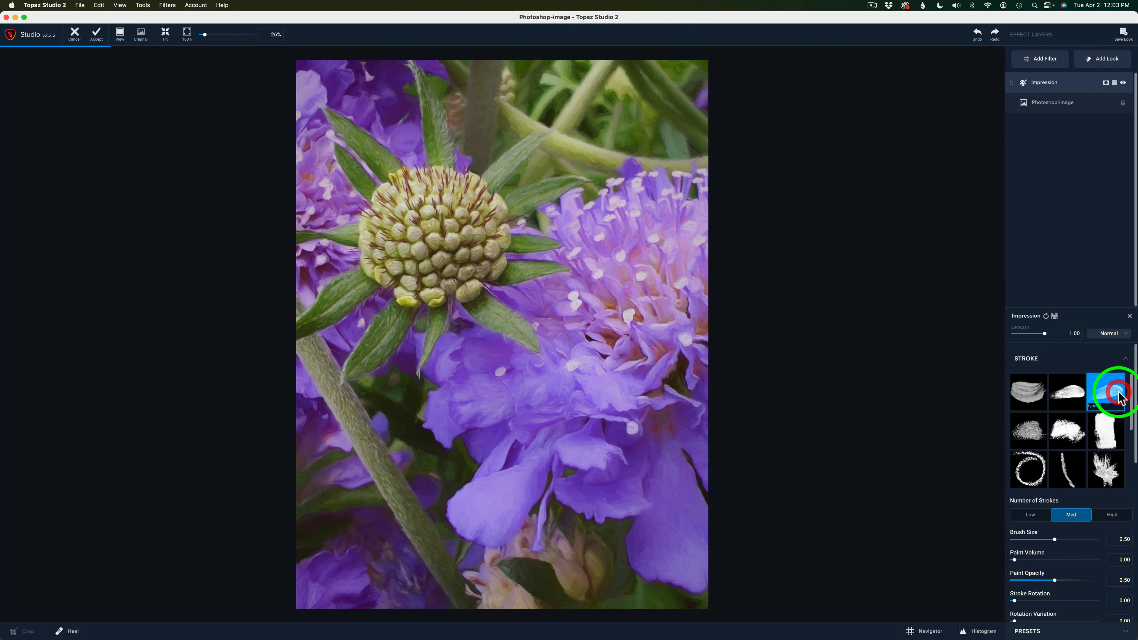
pyautogui.click(1023, 433)
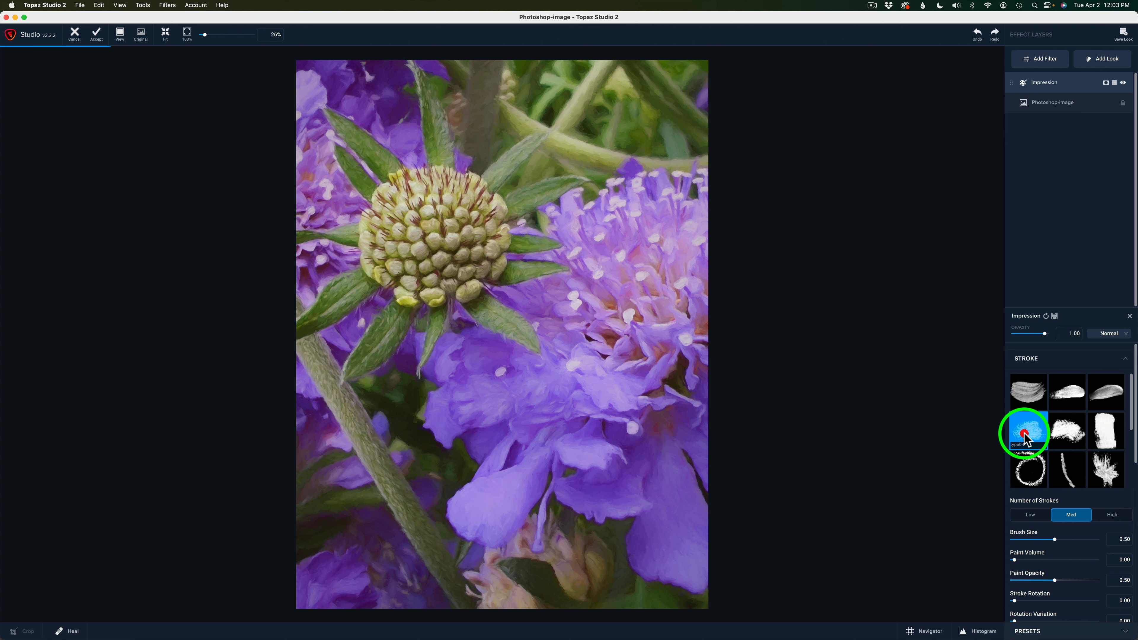
pyautogui.click(1074, 437)
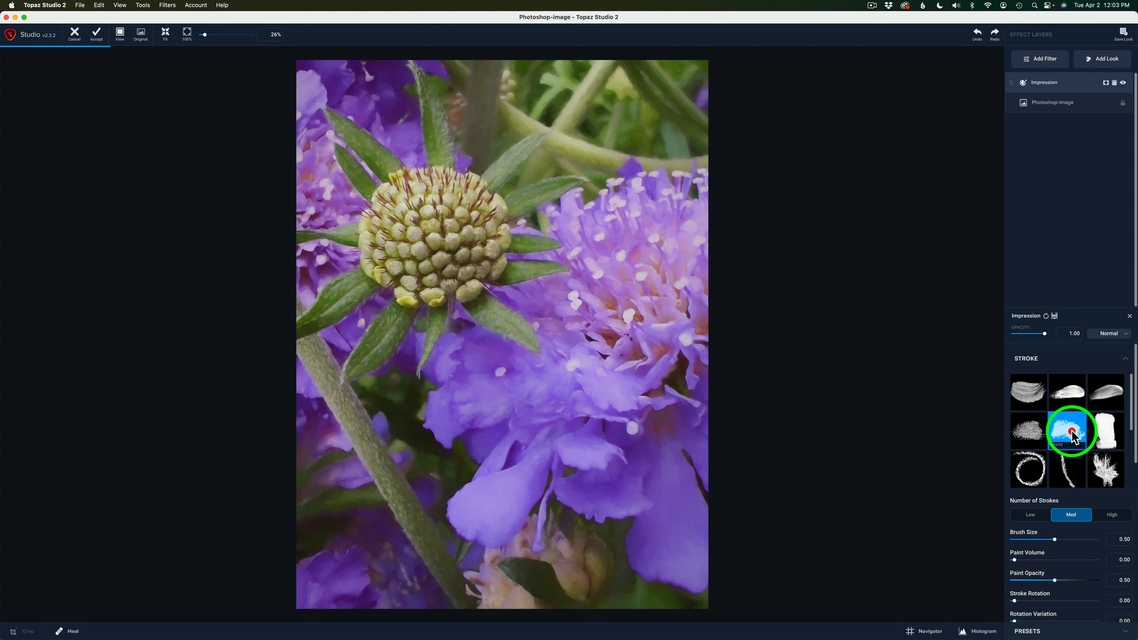
pyautogui.click(1114, 433)
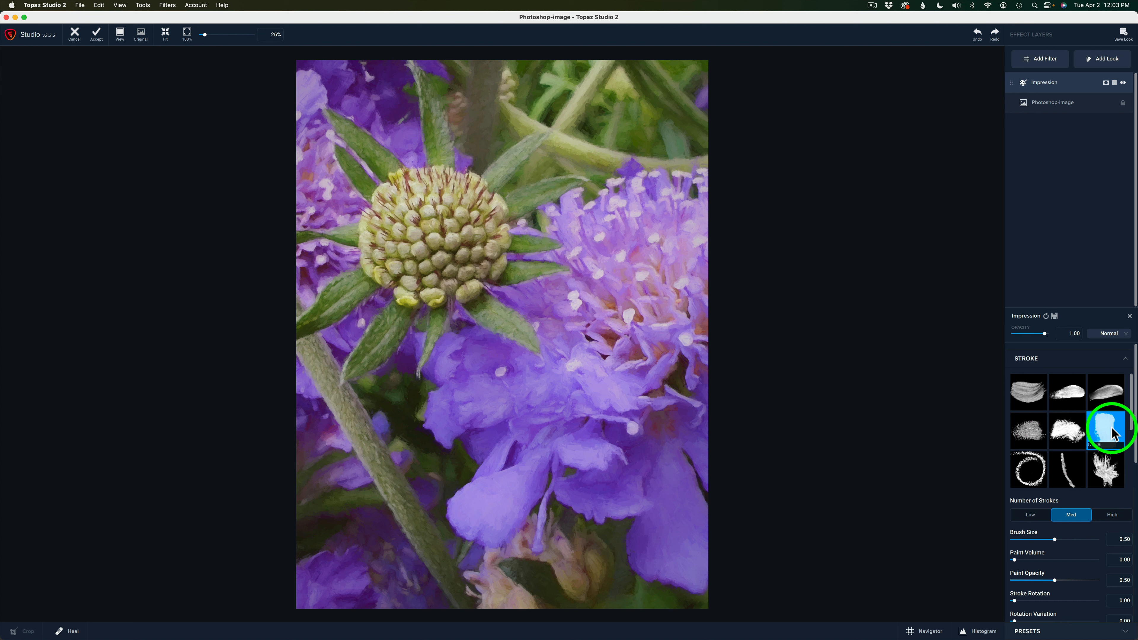
pyautogui.click(1105, 470)
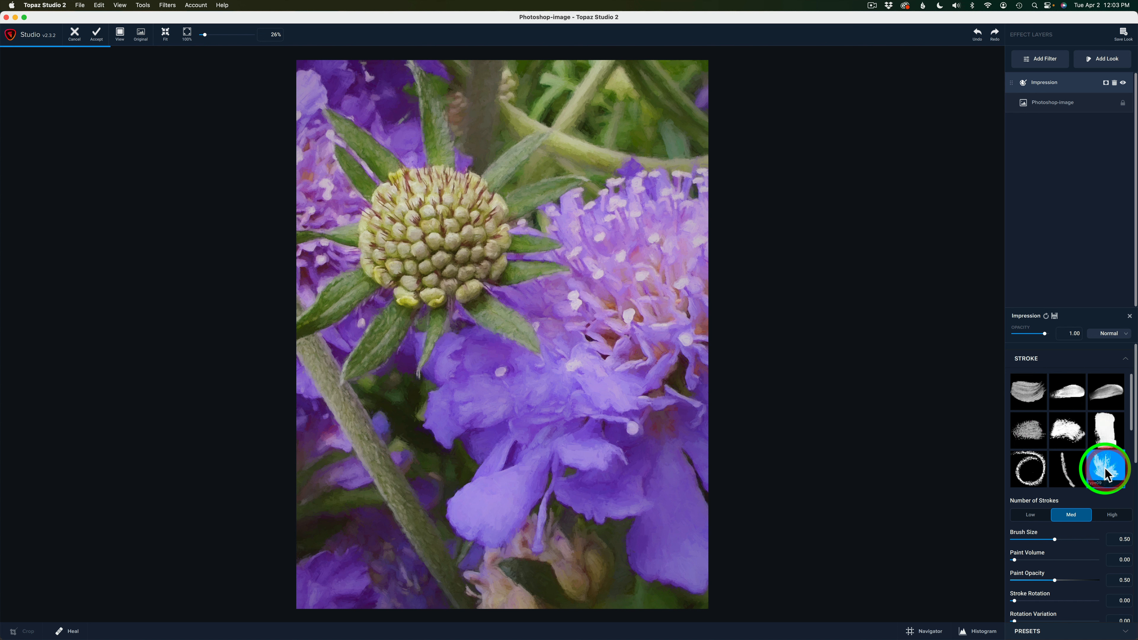
# Step: Try the solid round dab stroke for a pointillist look, and return to the first bristle stroke in the library
pyautogui.scroll(-4, 1102, 470)
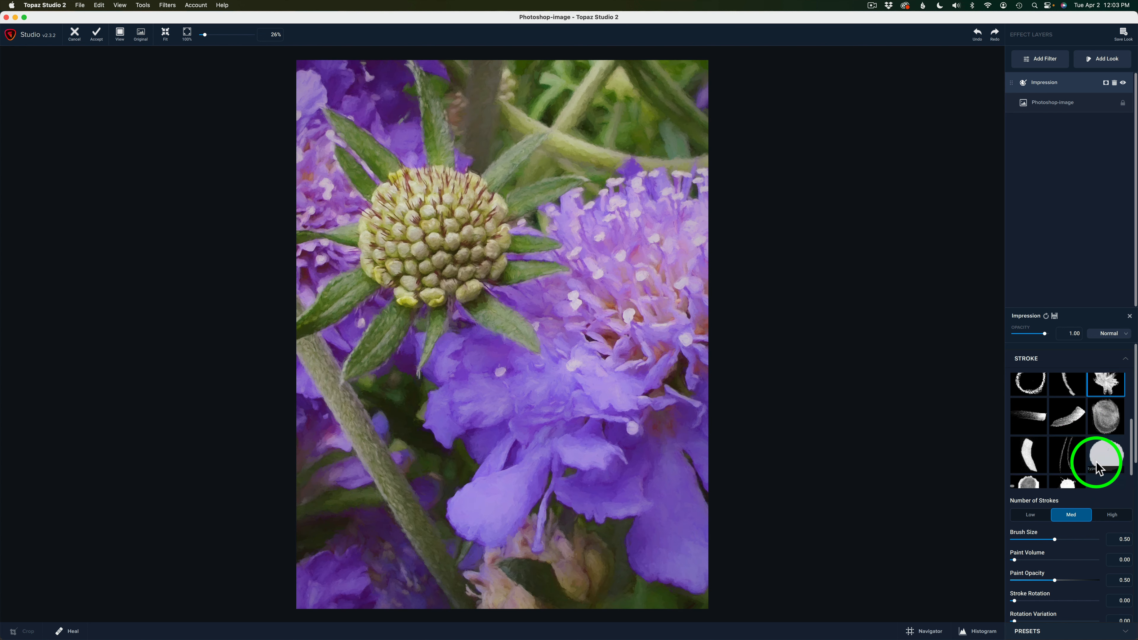
pyautogui.scroll(-2, 1098, 468)
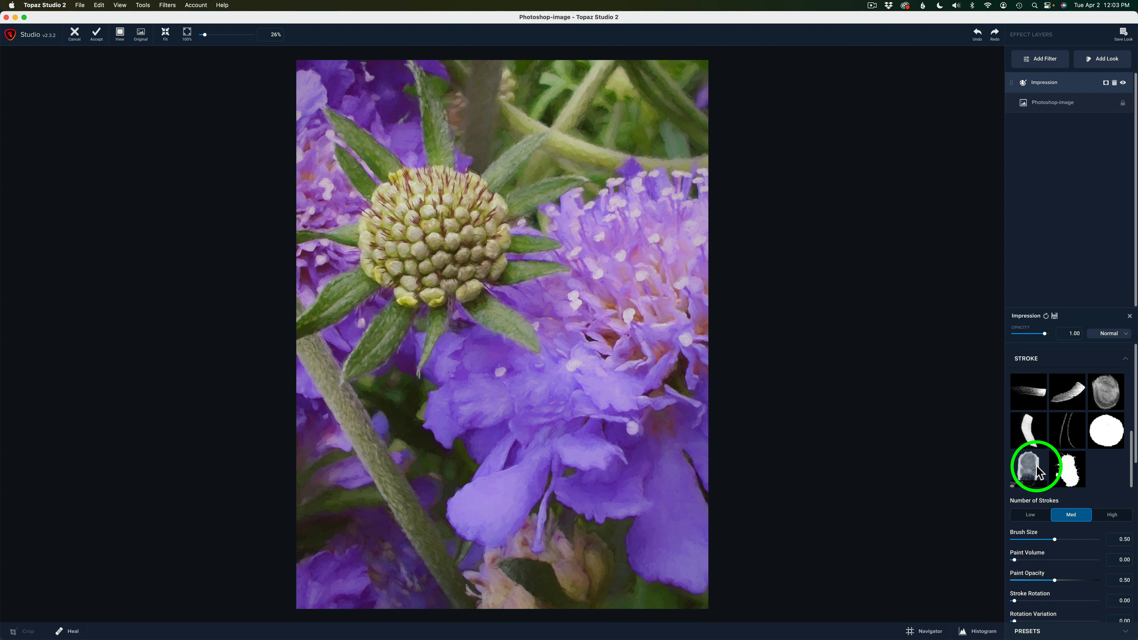
pyautogui.click(1105, 434)
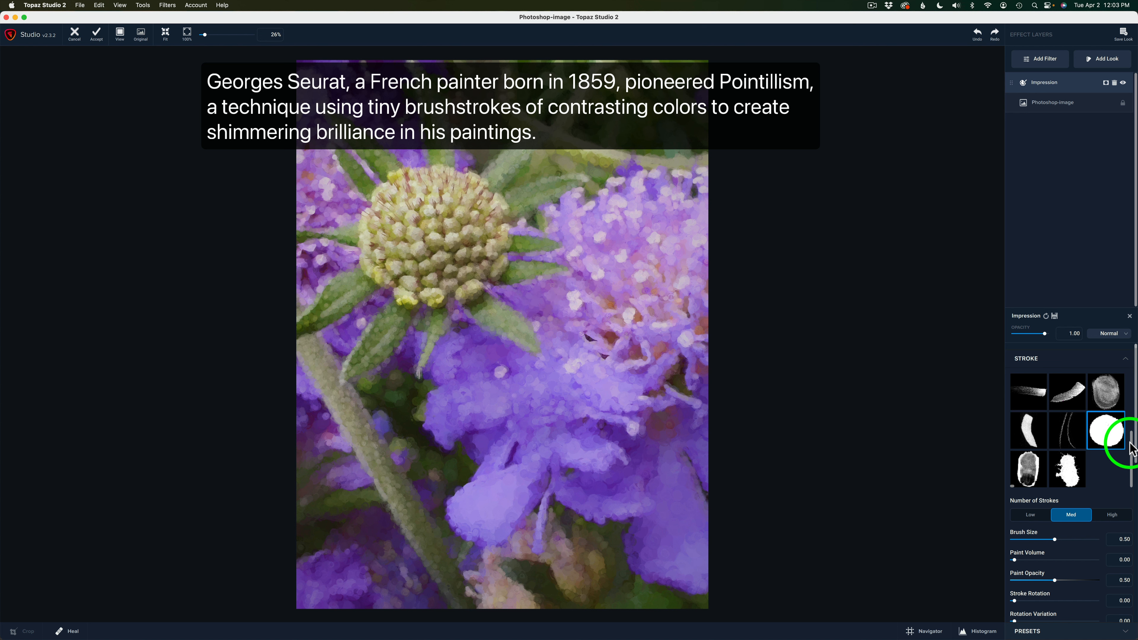
pyautogui.moveTo(1132, 449); pyautogui.dragTo(1131, 363)
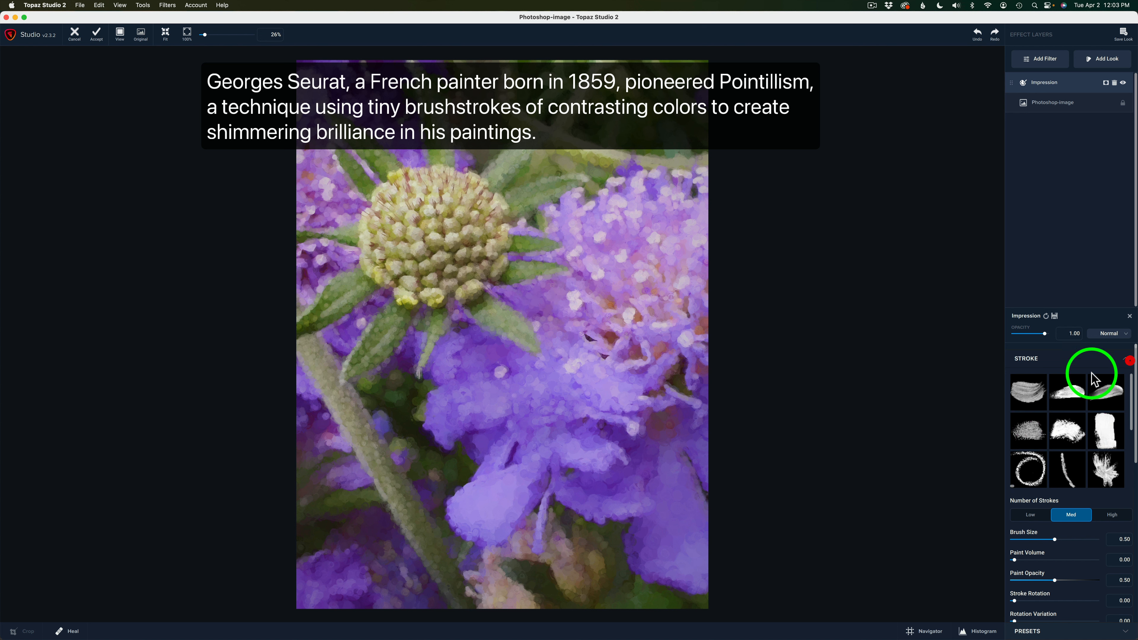
pyautogui.click(1027, 395)
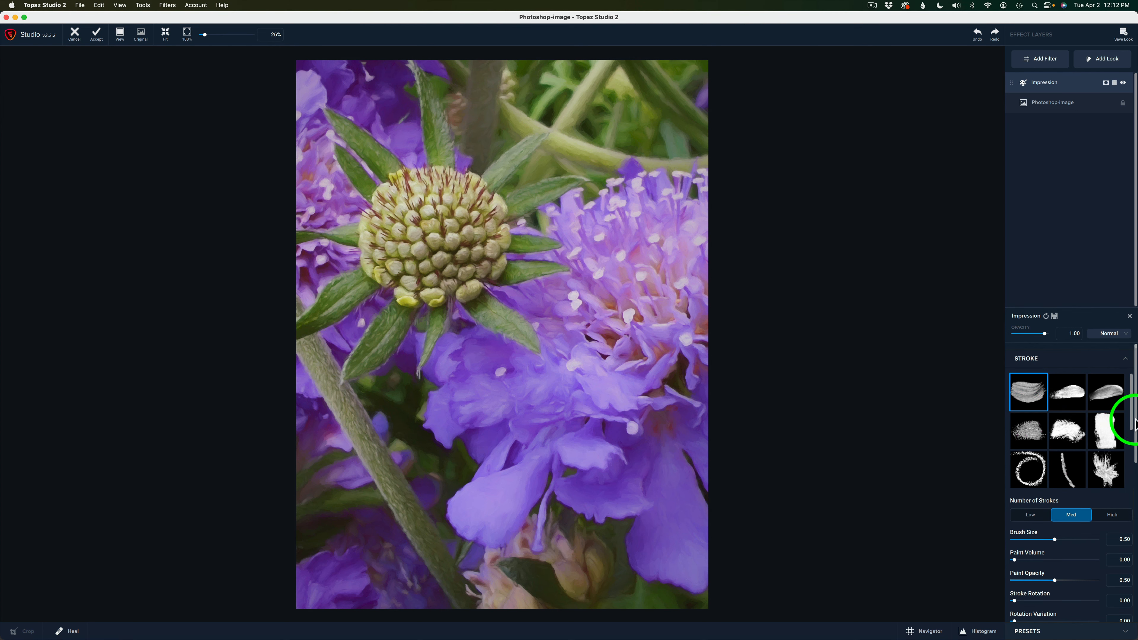
# Step: Compare the Low, Med and High options for Number of Strokes and settle on Low
pyautogui.scroll(-5, 1123, 417)
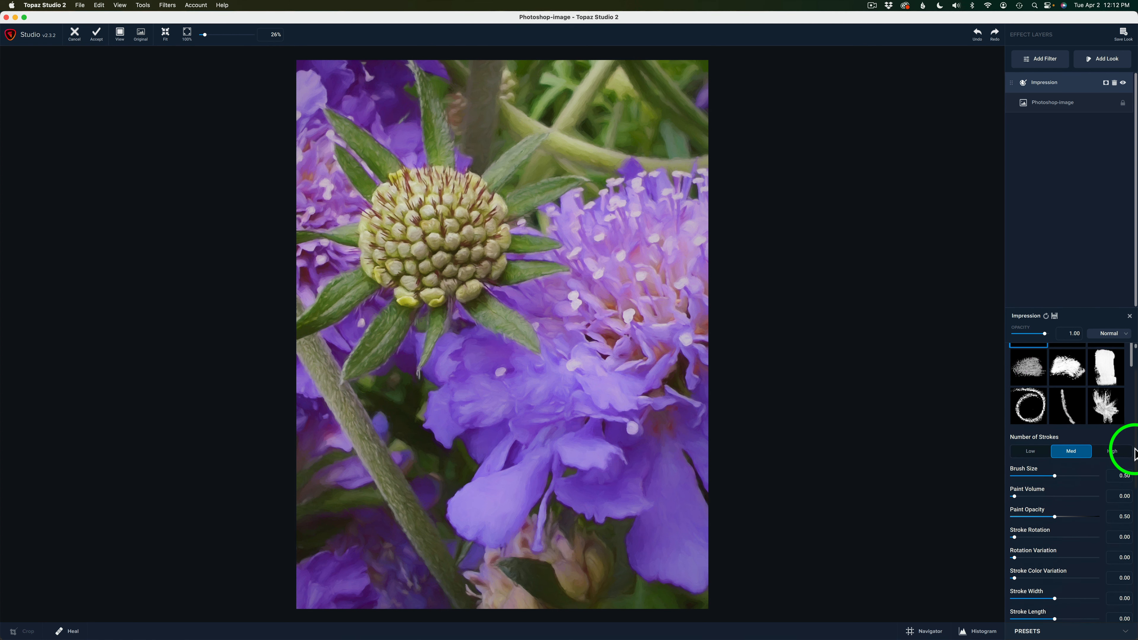
pyautogui.scroll(-3, 1124, 466)
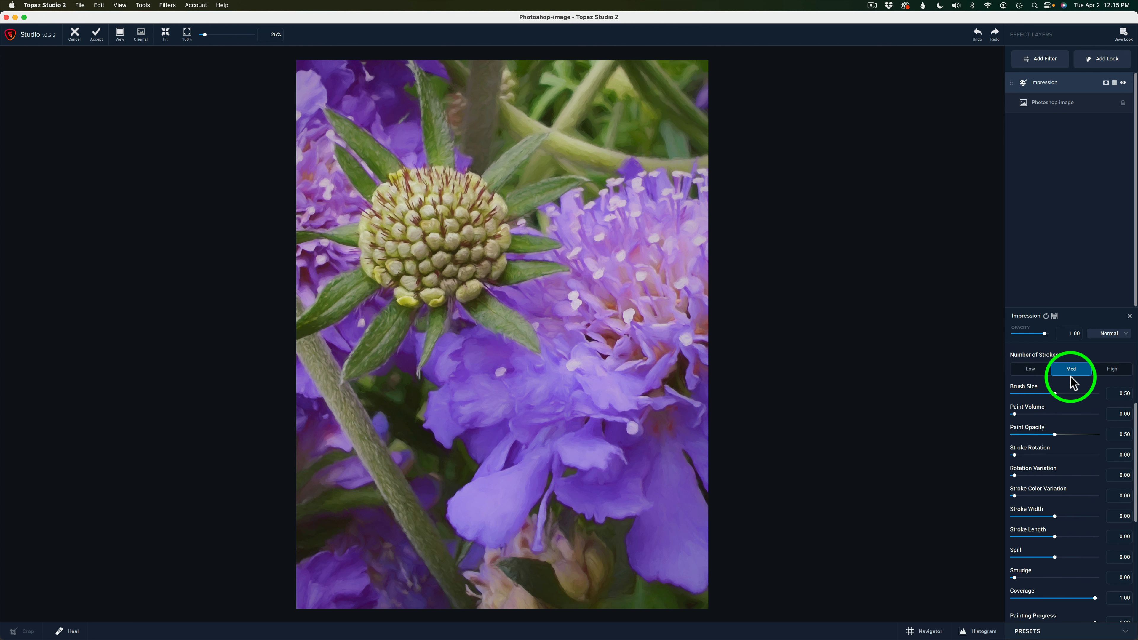
pyautogui.click(1030, 368)
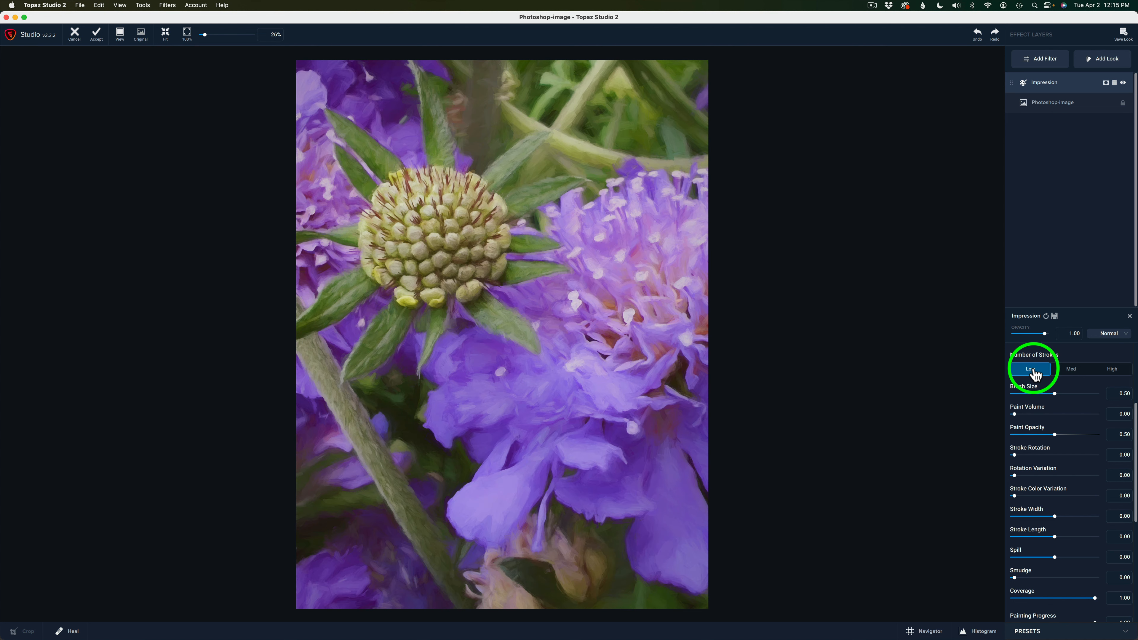
pyautogui.click(1070, 371)
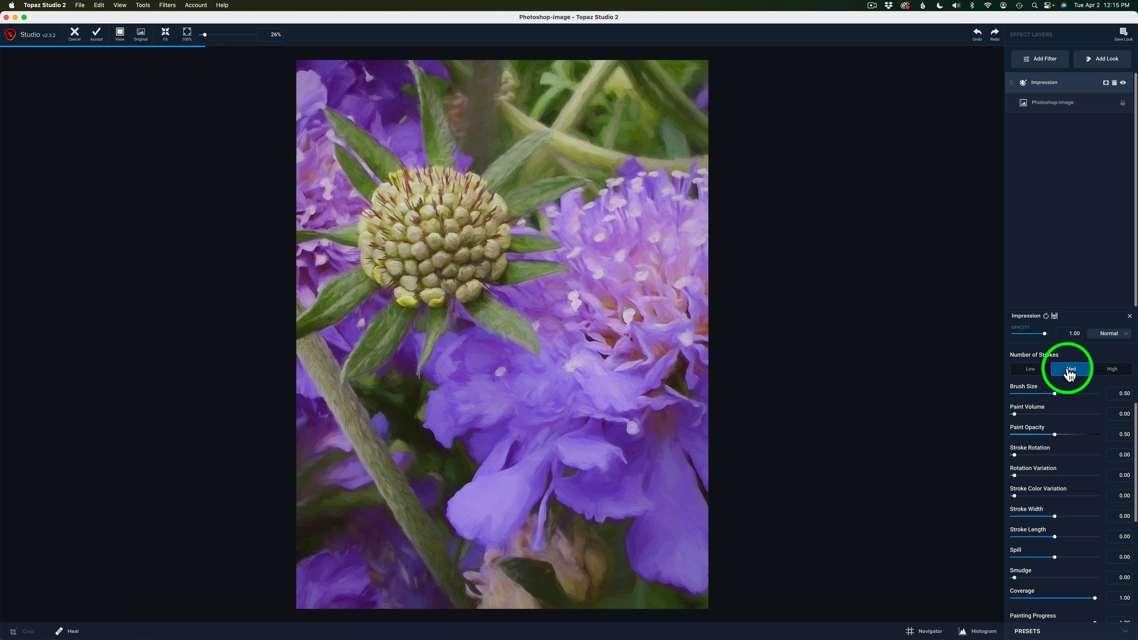
pyautogui.click(1115, 371)
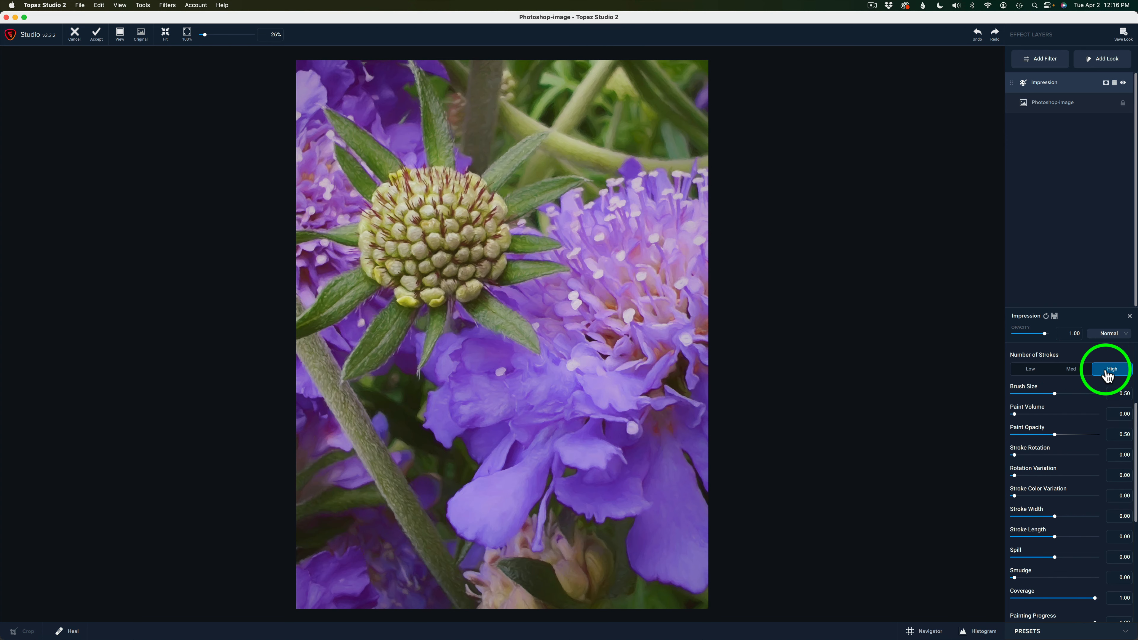
pyautogui.click(1030, 370)
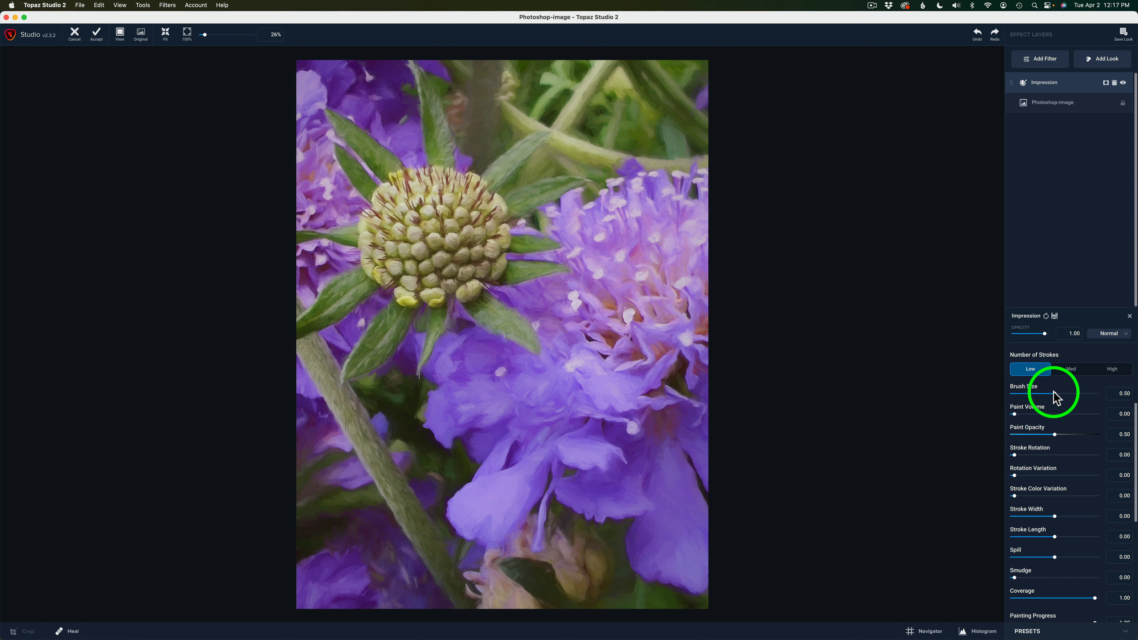
# Step: Try smaller and larger brush sizes for the Impression effect and set Brush Size to 0.32
pyautogui.moveTo(1055, 393)
pyautogui.mouseDown()
pyautogui.moveTo(1097, 394)
pyautogui.moveTo(1042, 393)
pyautogui.mouseUp()
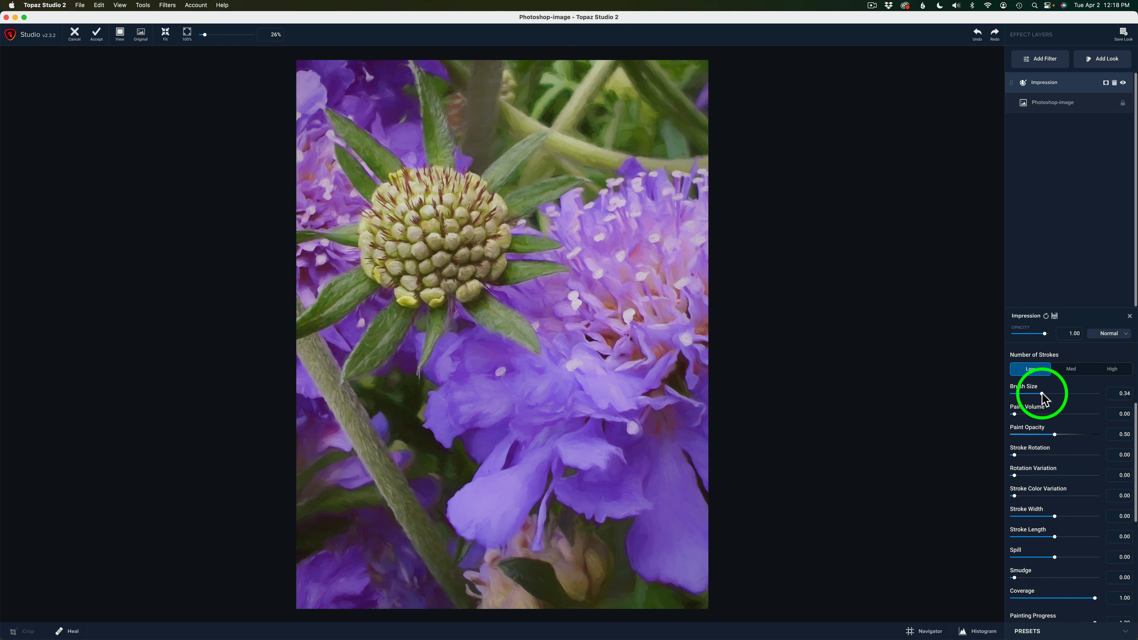
pyautogui.moveTo(1042, 393); pyautogui.dragTo(1068, 393)
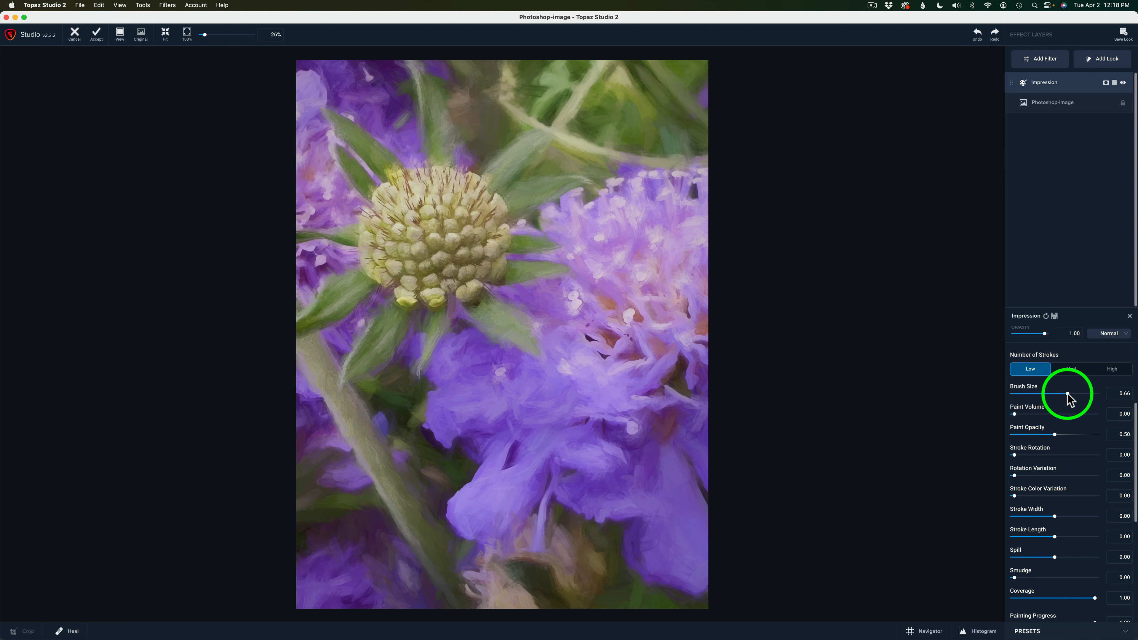
pyautogui.moveTo(1069, 393); pyautogui.dragTo(1040, 393)
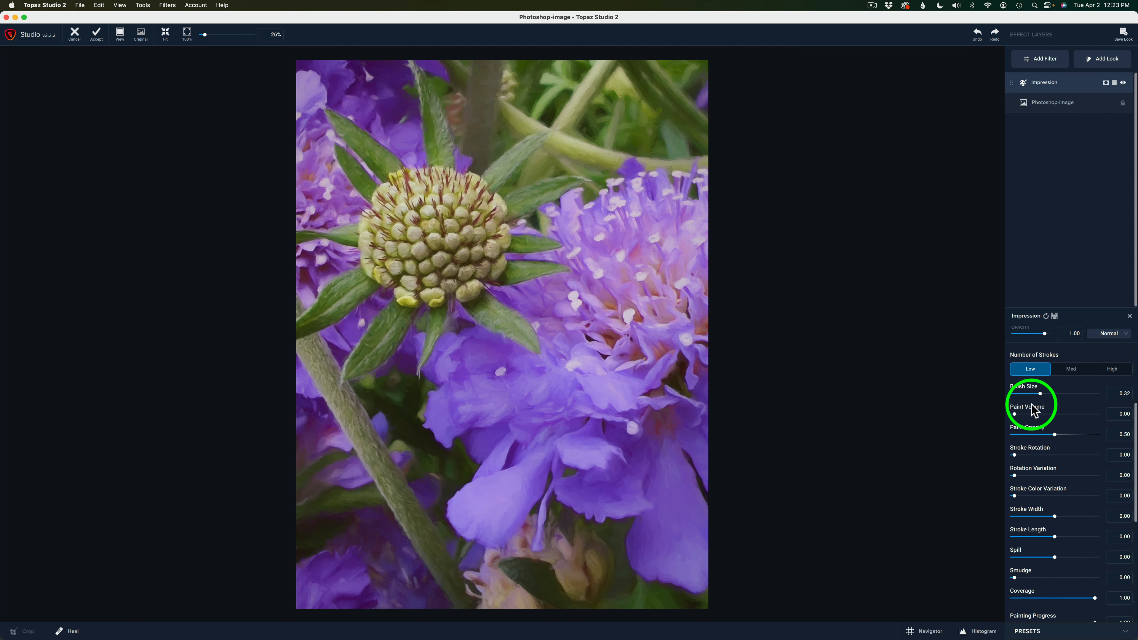
# Step: Set Paint Volume to 0.60 and Large Brush Volume to 0.26, trying higher values of each first
pyautogui.moveTo(1015, 413); pyautogui.dragTo(1085, 412)
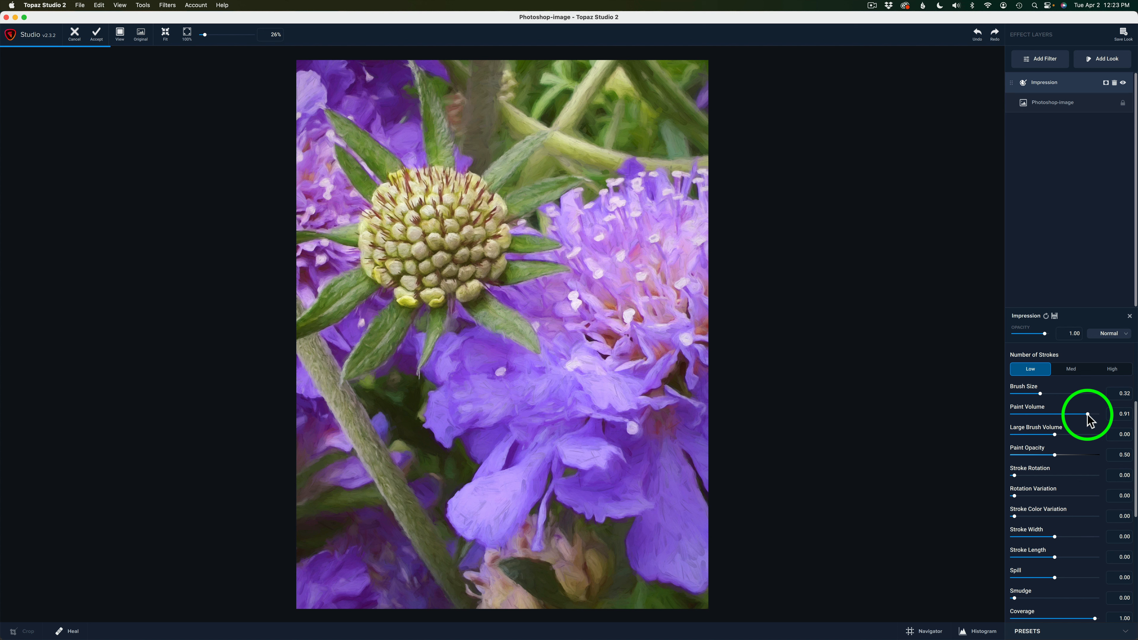
pyautogui.moveTo(1086, 414); pyautogui.dragTo(1062, 414)
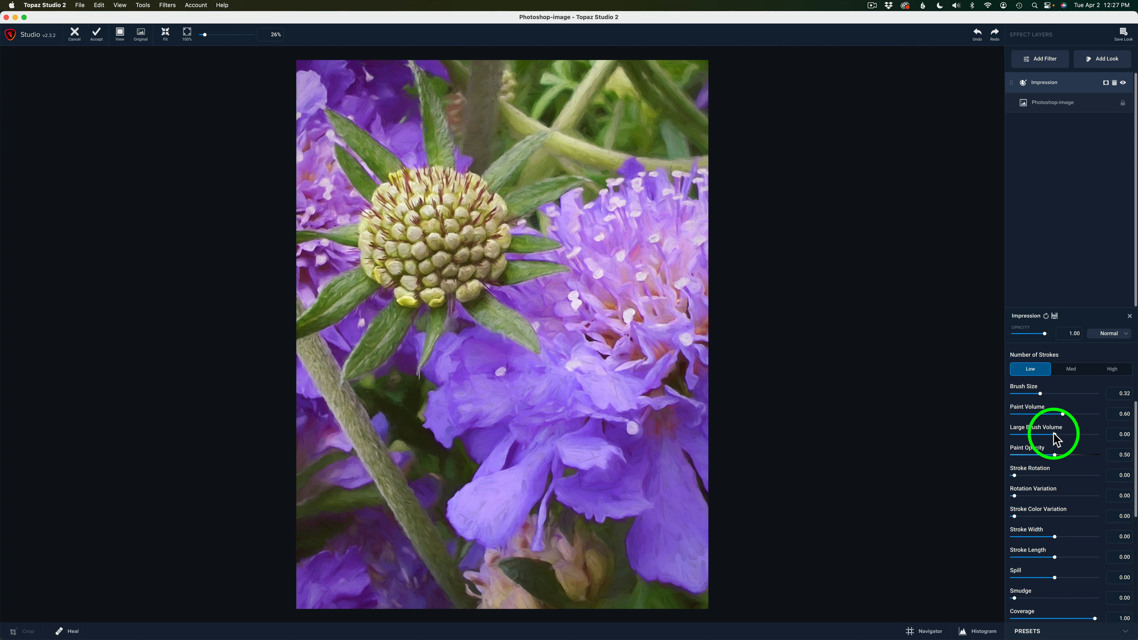
pyautogui.moveTo(1053, 433); pyautogui.dragTo(1120, 431)
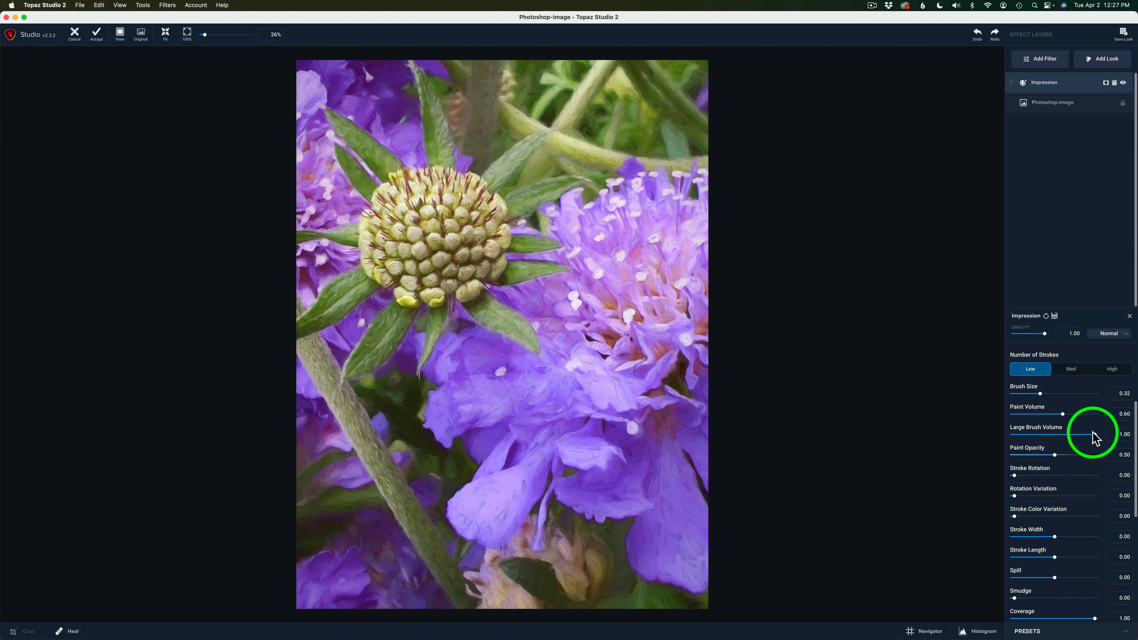
pyautogui.moveTo(1095, 434); pyautogui.dragTo(1064, 448)
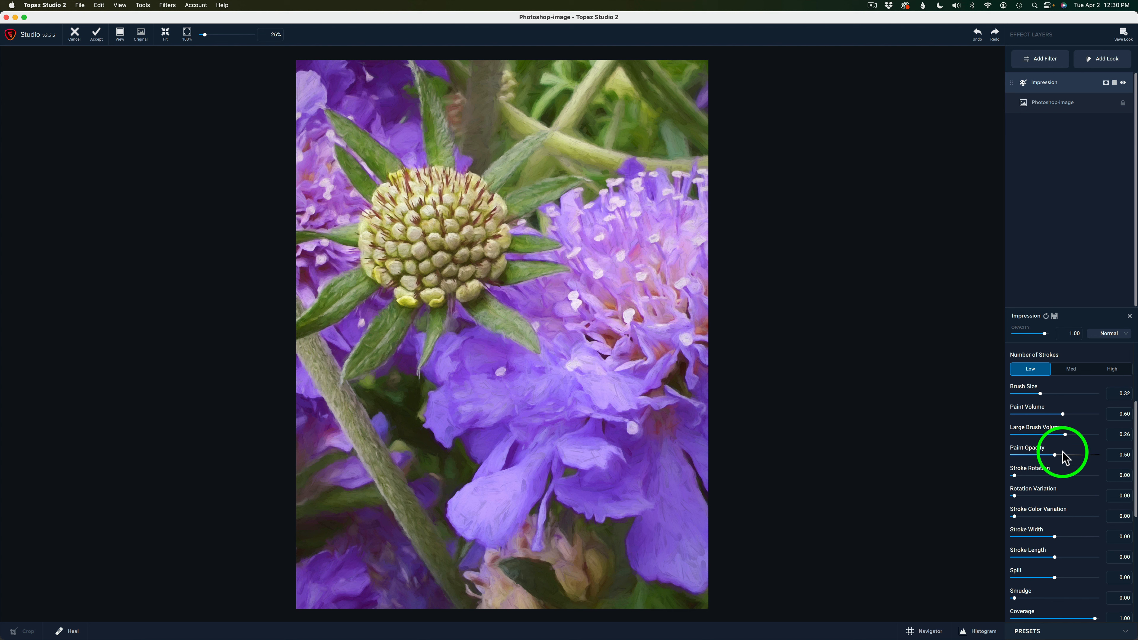
# Step: Set Paint Opacity to 0.73 and Stroke Rotation to 0.12, trying higher values of each and comparing with the original photo
pyautogui.moveTo(1055, 456); pyautogui.dragTo(1095, 456)
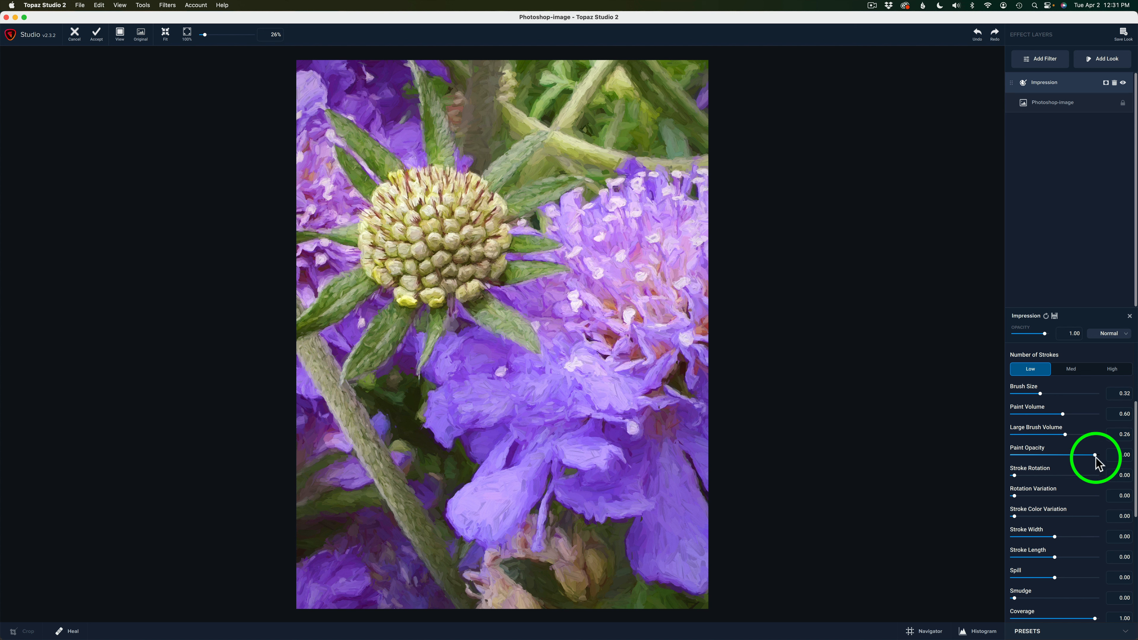
pyautogui.moveTo(1093, 453); pyautogui.dragTo(1074, 455)
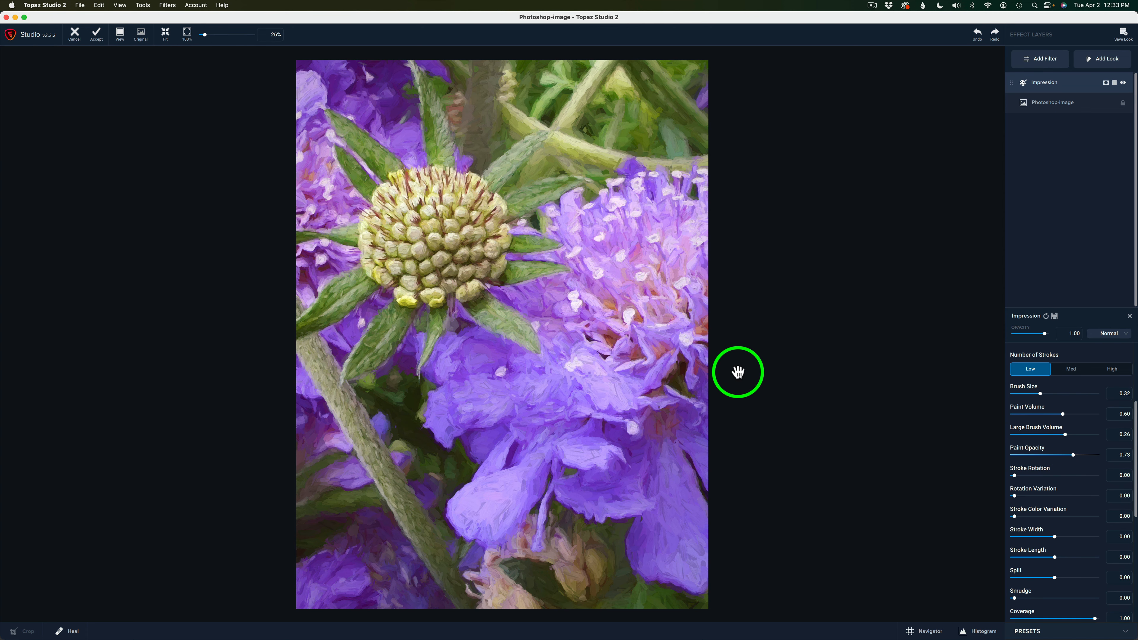
pyautogui.click(579, 275)
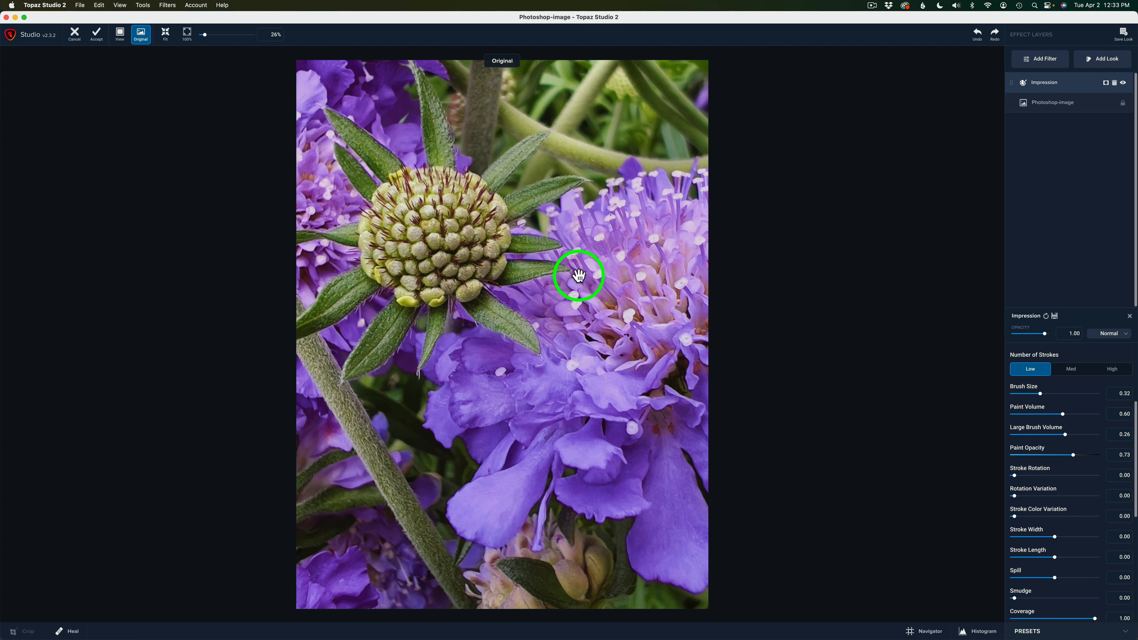
pyautogui.click(578, 275)
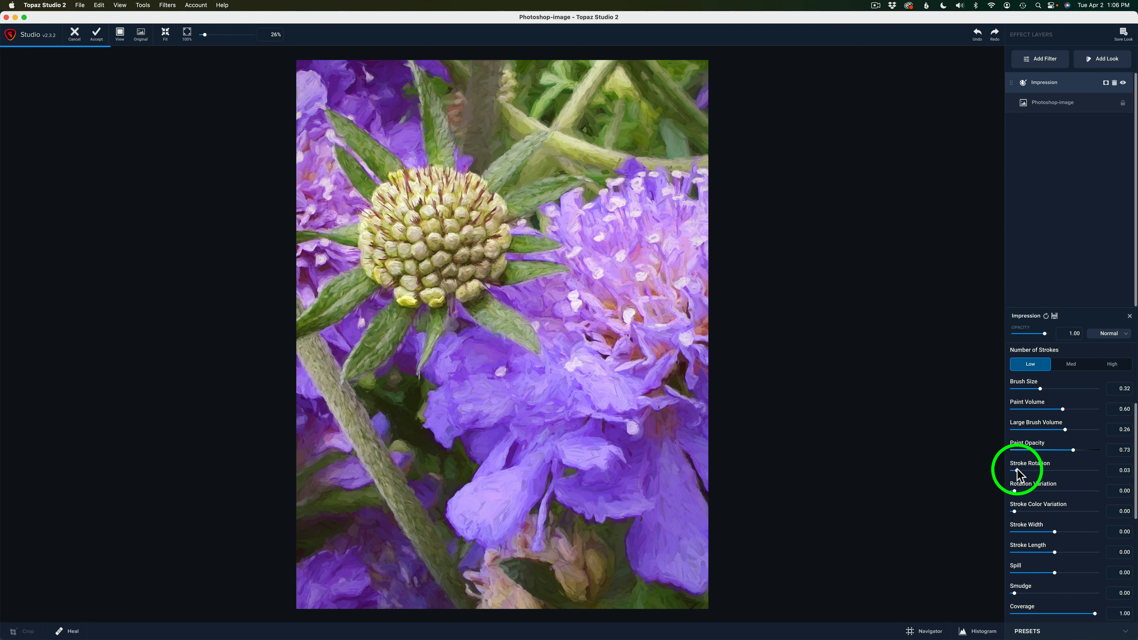
pyautogui.moveTo(1016, 469); pyautogui.dragTo(1028, 470)
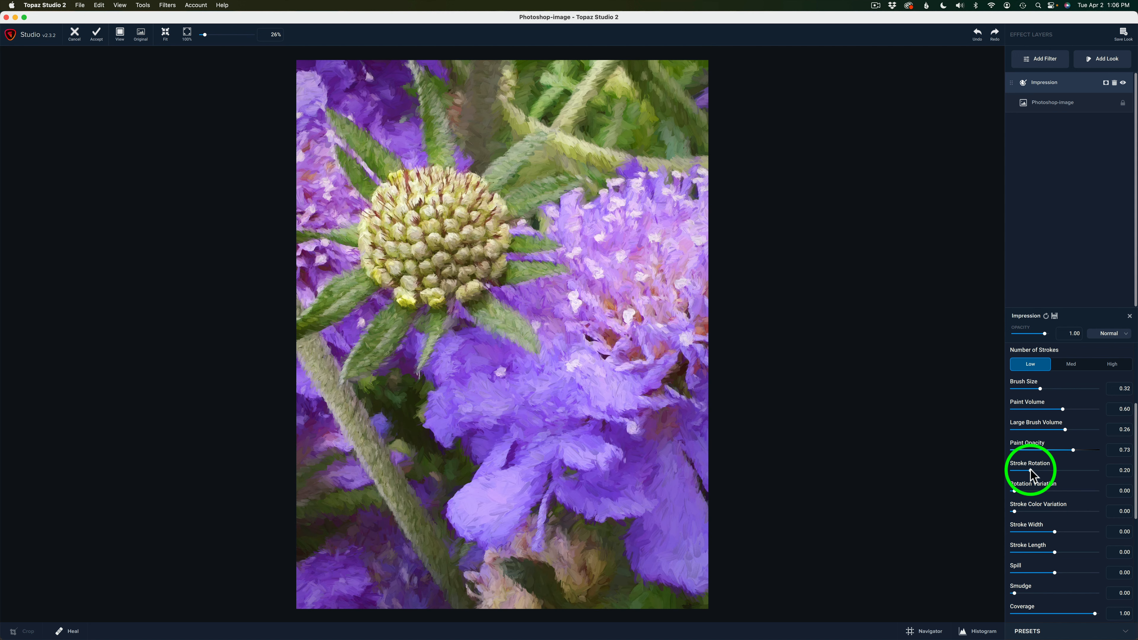
pyautogui.moveTo(1030, 470); pyautogui.dragTo(1023, 470)
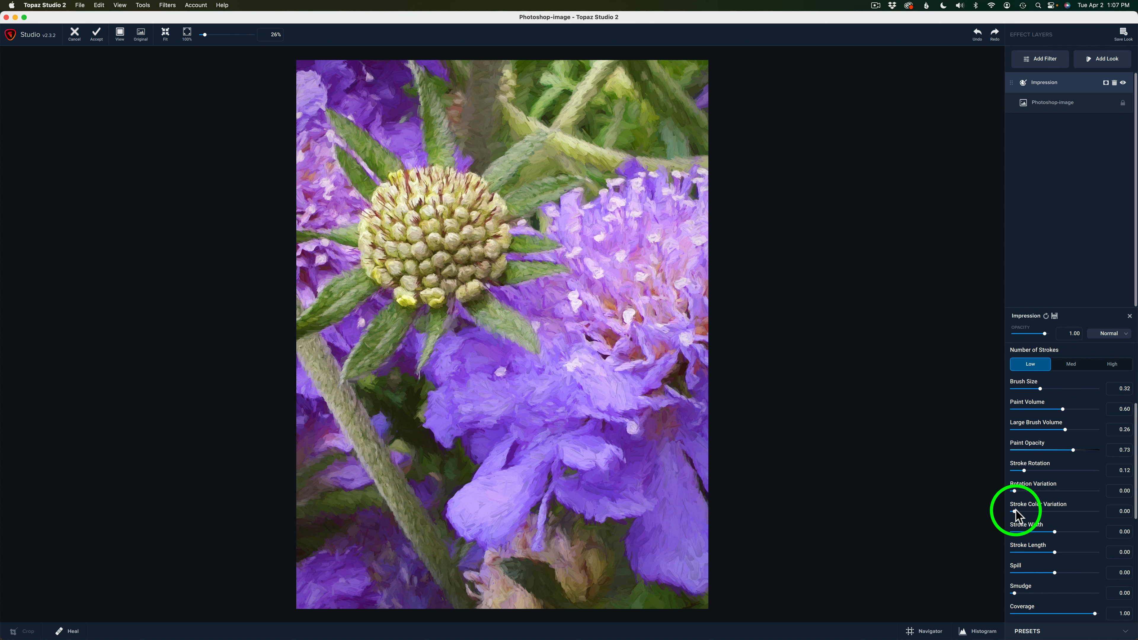
# Step: Try several Stroke Color Variation values up to 0.74, and reset it to 0.00
pyautogui.moveTo(1014, 510); pyautogui.dragTo(1015, 512)
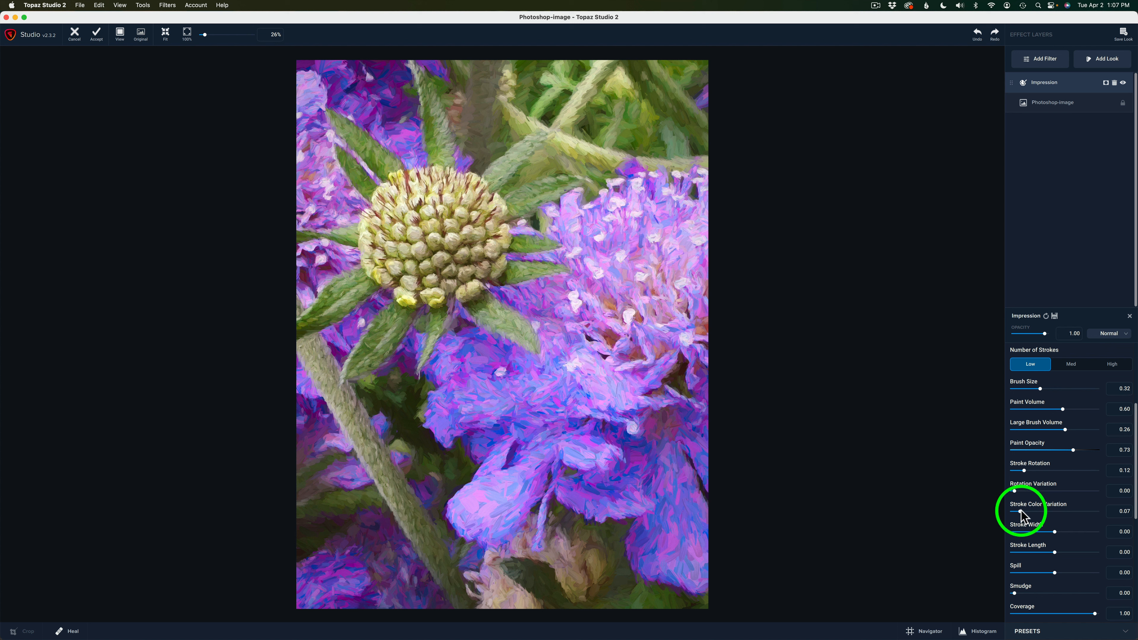
pyautogui.moveTo(1020, 512); pyautogui.dragTo(1028, 512)
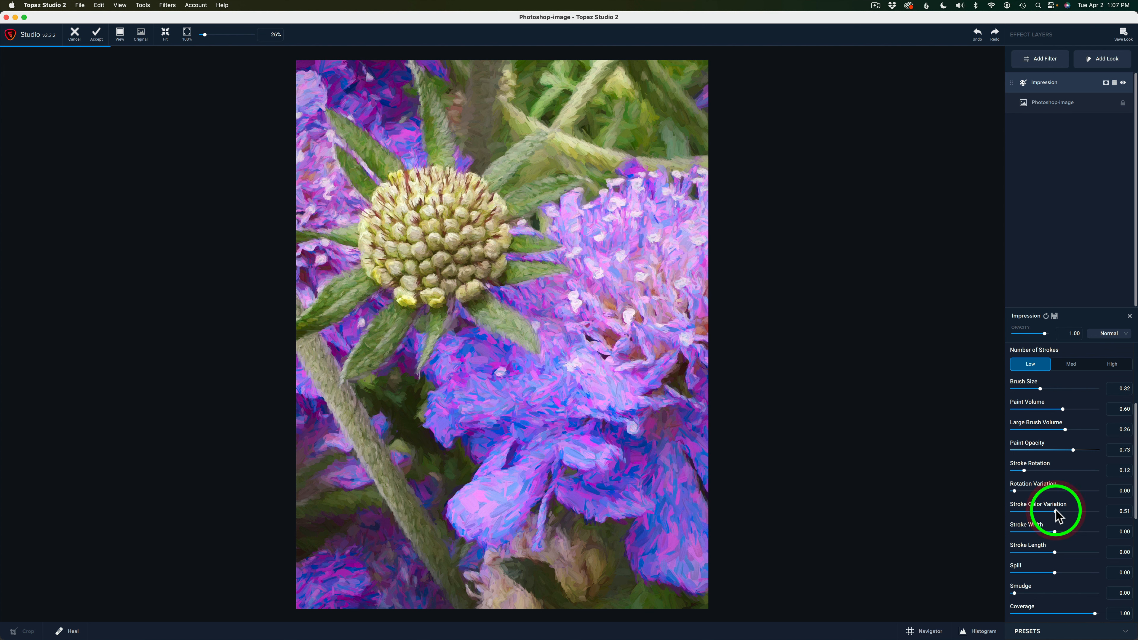
pyautogui.moveTo(1056, 511); pyautogui.dragTo(1074, 511)
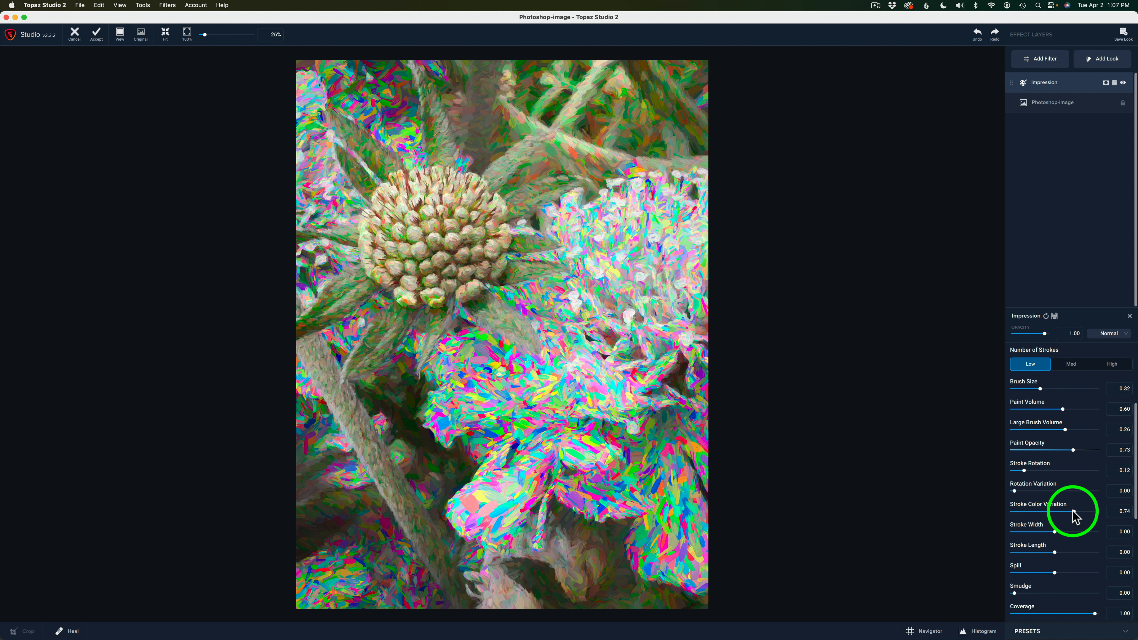
pyautogui.moveTo(1073, 512); pyautogui.dragTo(1018, 511)
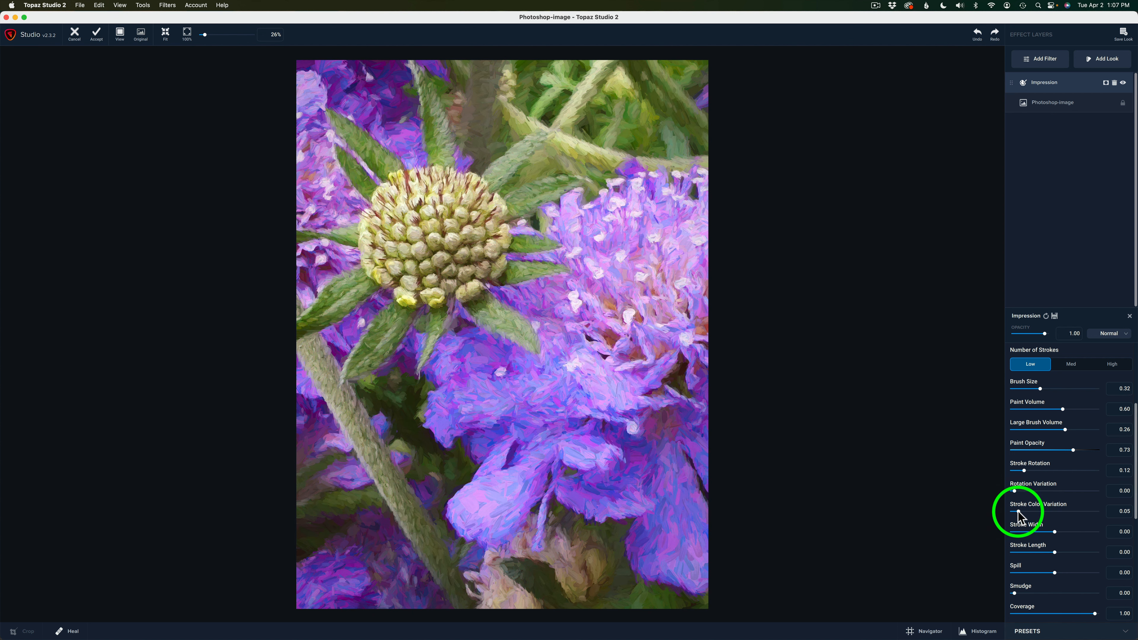
pyautogui.moveTo(1018, 512); pyautogui.dragTo(1047, 512)
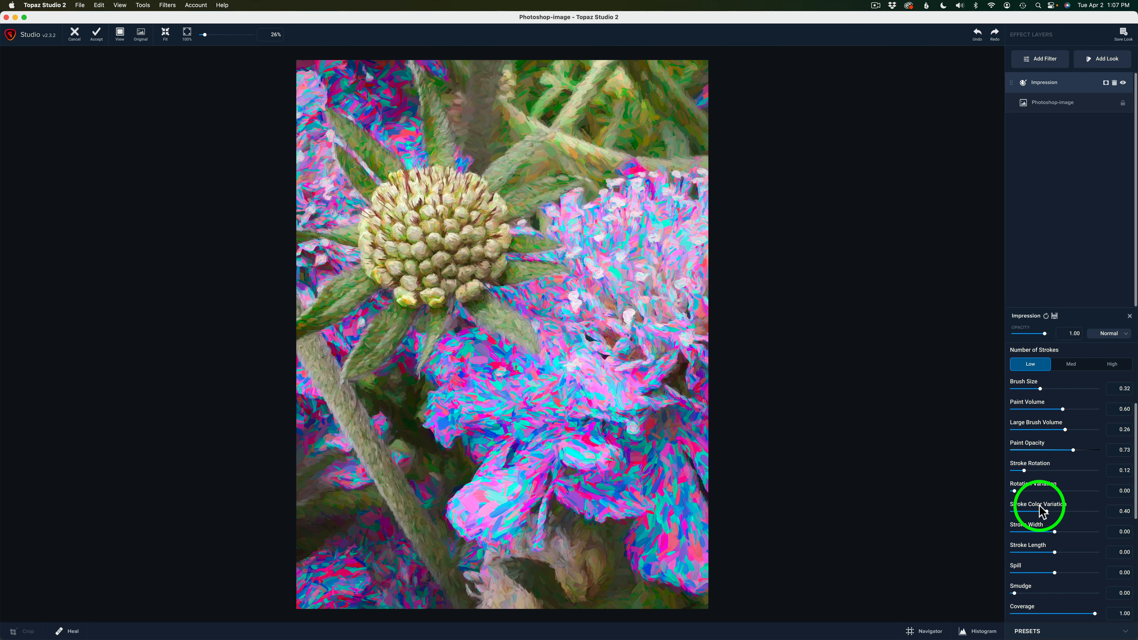
pyautogui.doubleClick(1038, 509)
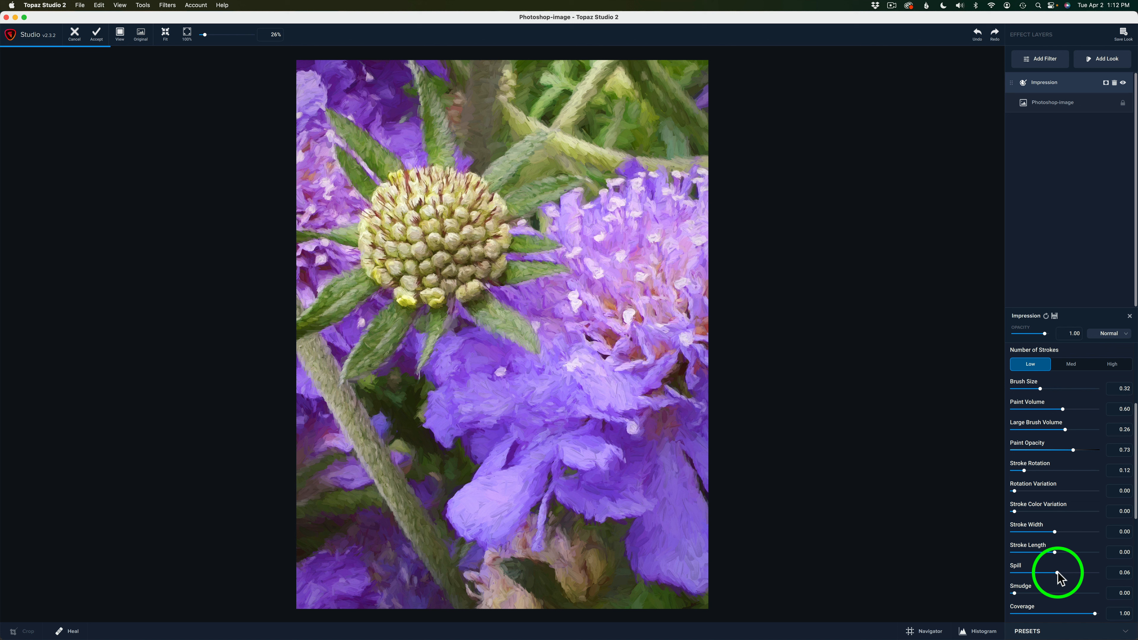
# Step: Set the Impression filter's Spill to 0.85 after trying values up to 0.92
pyautogui.moveTo(1057, 579); pyautogui.dragTo(1091, 579)
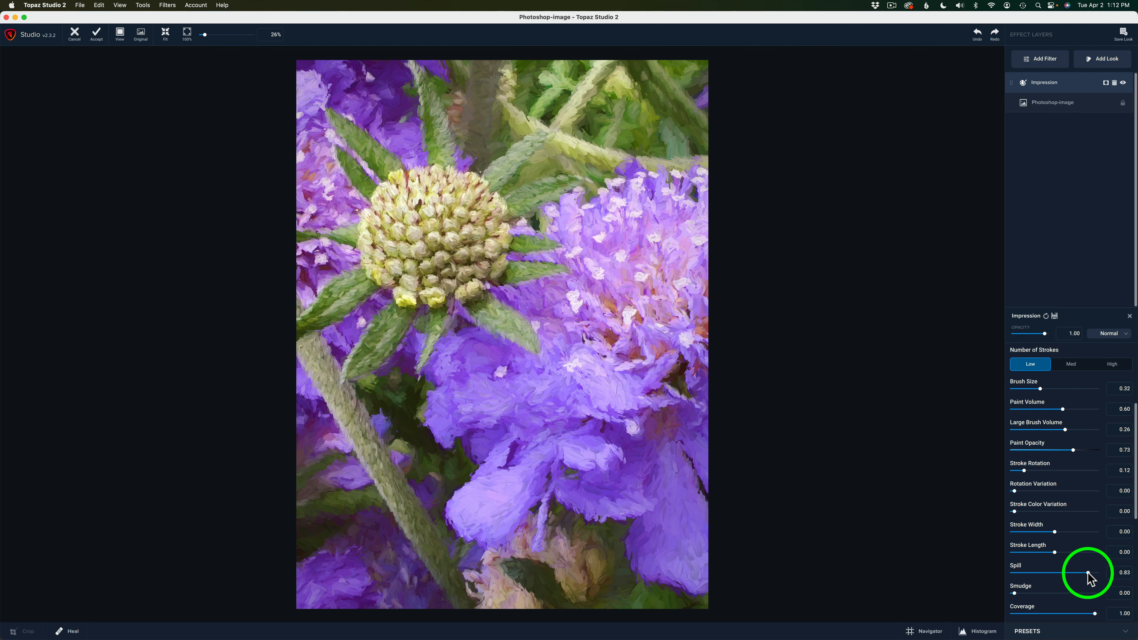
pyautogui.moveTo(1088, 573); pyautogui.dragTo(1092, 573)
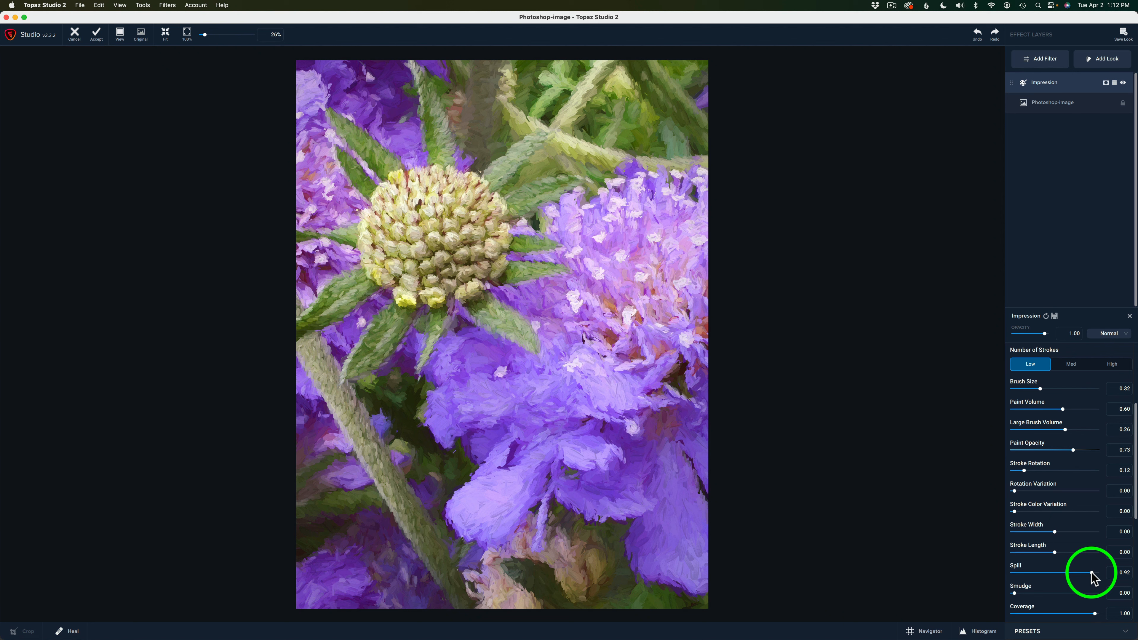
pyautogui.moveTo(1091, 573)
pyautogui.mouseDown()
pyautogui.moveTo(1013, 574)
pyautogui.moveTo(1077, 581)
pyautogui.mouseUp()
pyautogui.moveTo(1076, 575); pyautogui.dragTo(1089, 577)
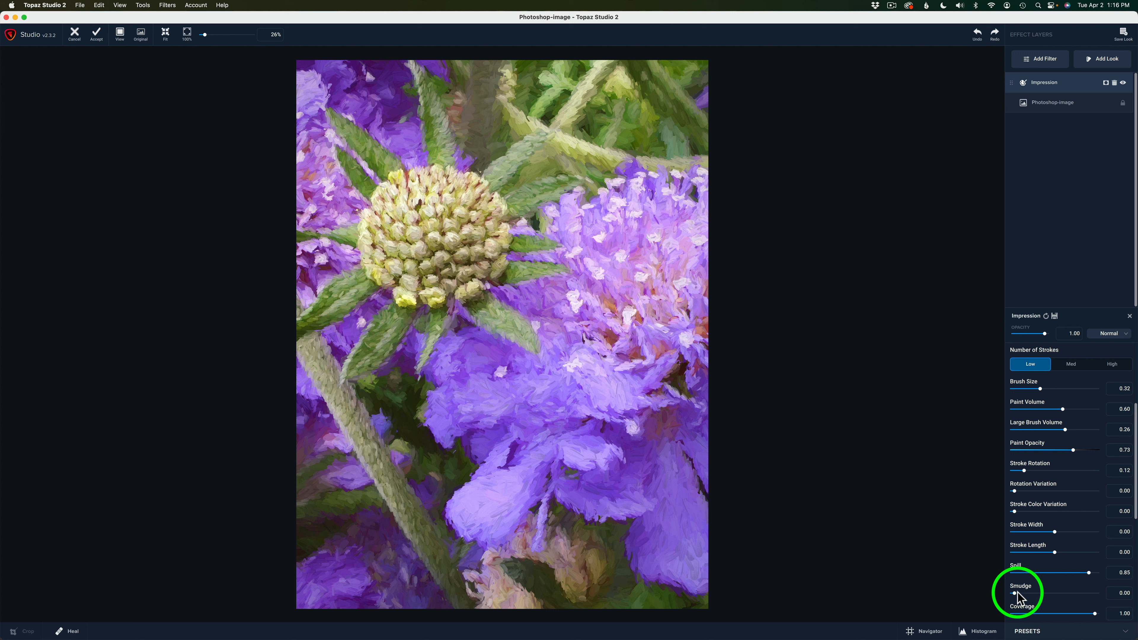
# Step: Set Smudge to 0.33, trying stronger values up to 0.84 first
pyautogui.click(1016, 593)
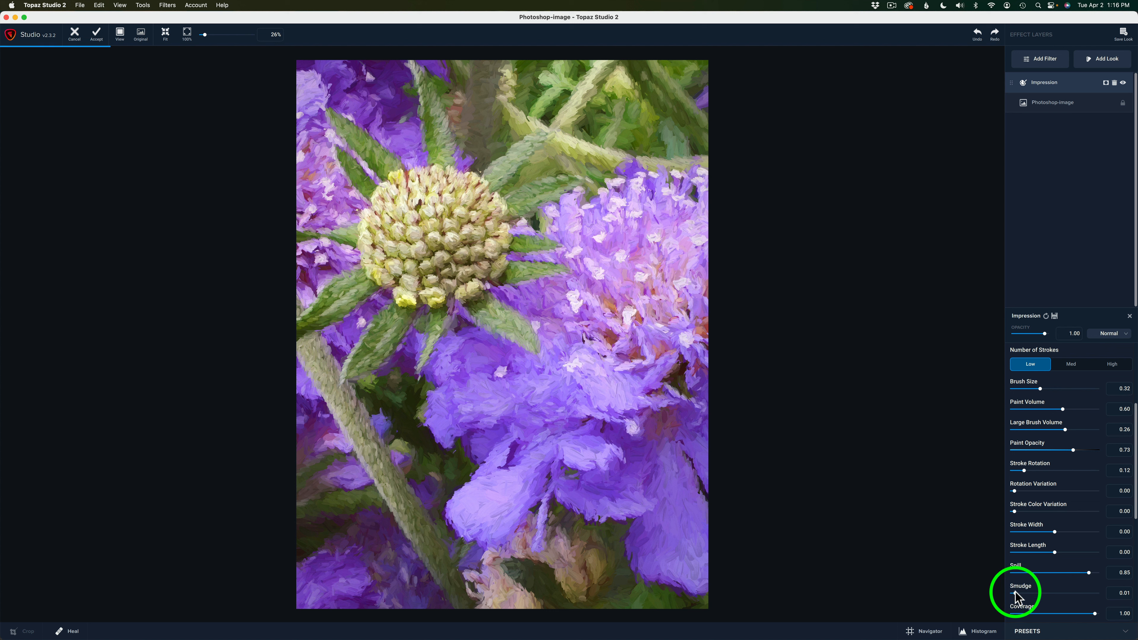
pyautogui.moveTo(1015, 592); pyautogui.dragTo(1030, 592)
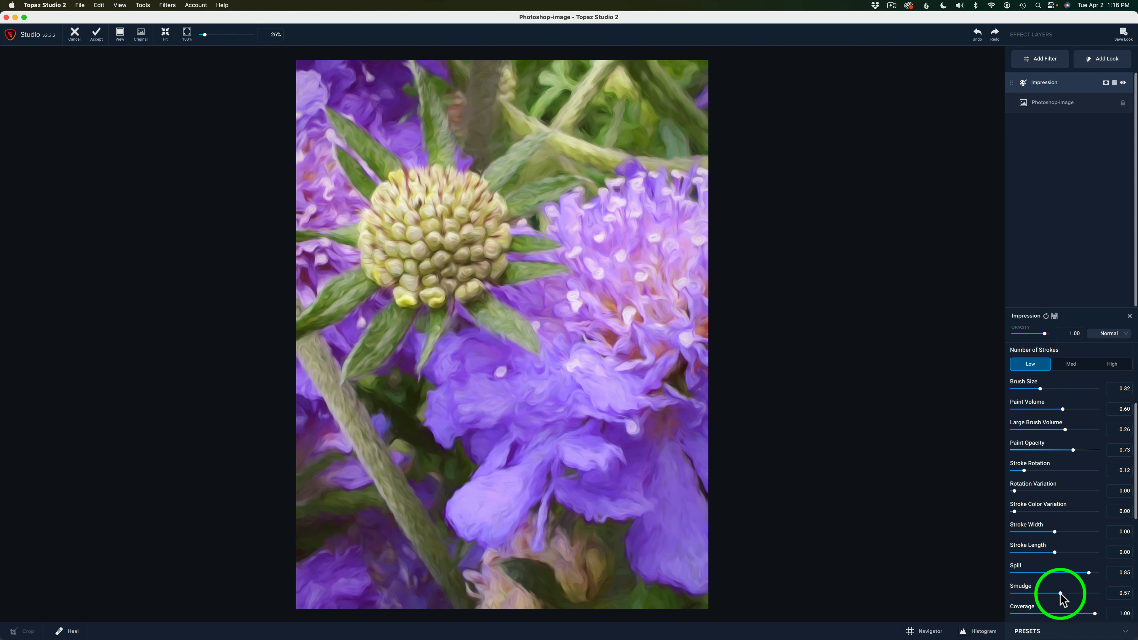
pyautogui.moveTo(1060, 594); pyautogui.dragTo(1081, 593)
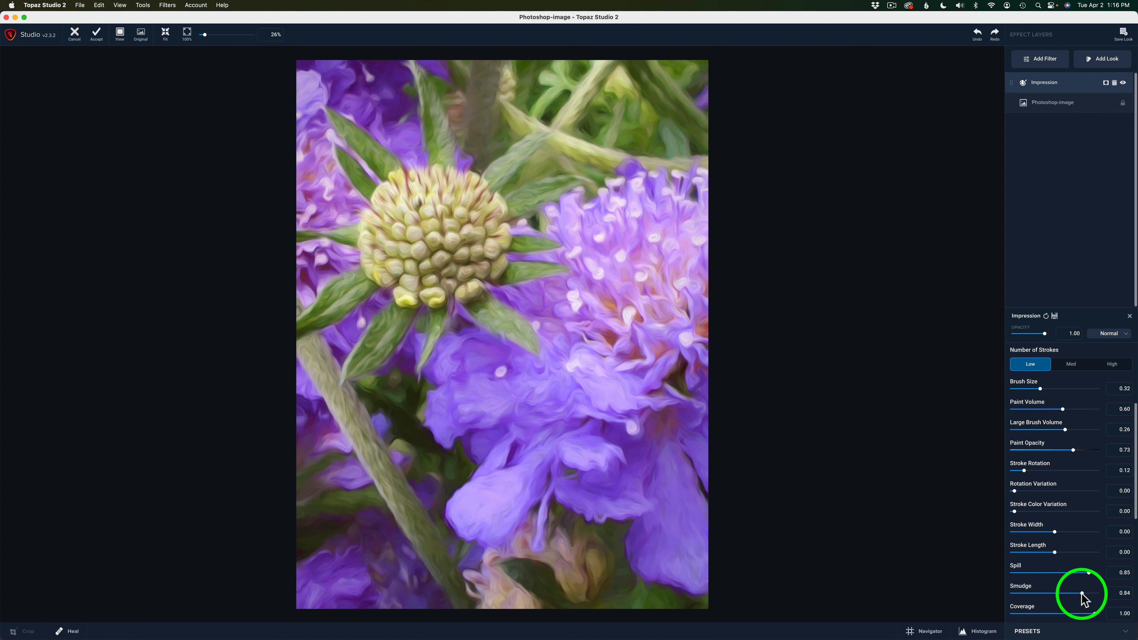
pyautogui.moveTo(1082, 594); pyautogui.dragTo(1041, 594)
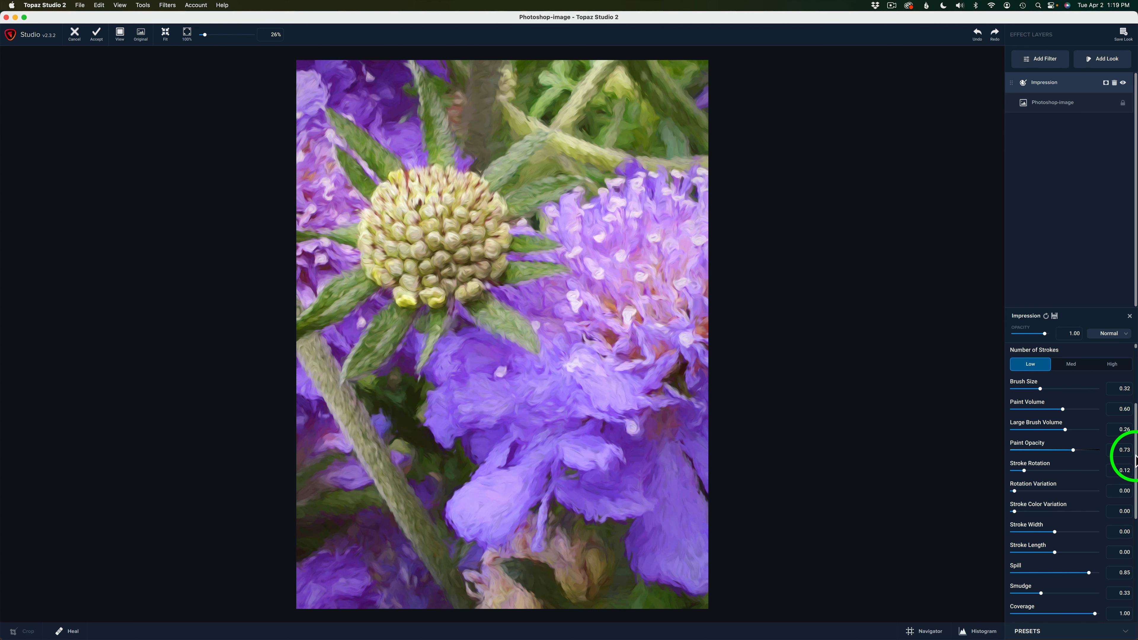
# Step: Raise the Green Saturation to 0.32 in the Impression filter's color adjustments
pyautogui.moveTo(1135, 459); pyautogui.dragTo(1136, 547)
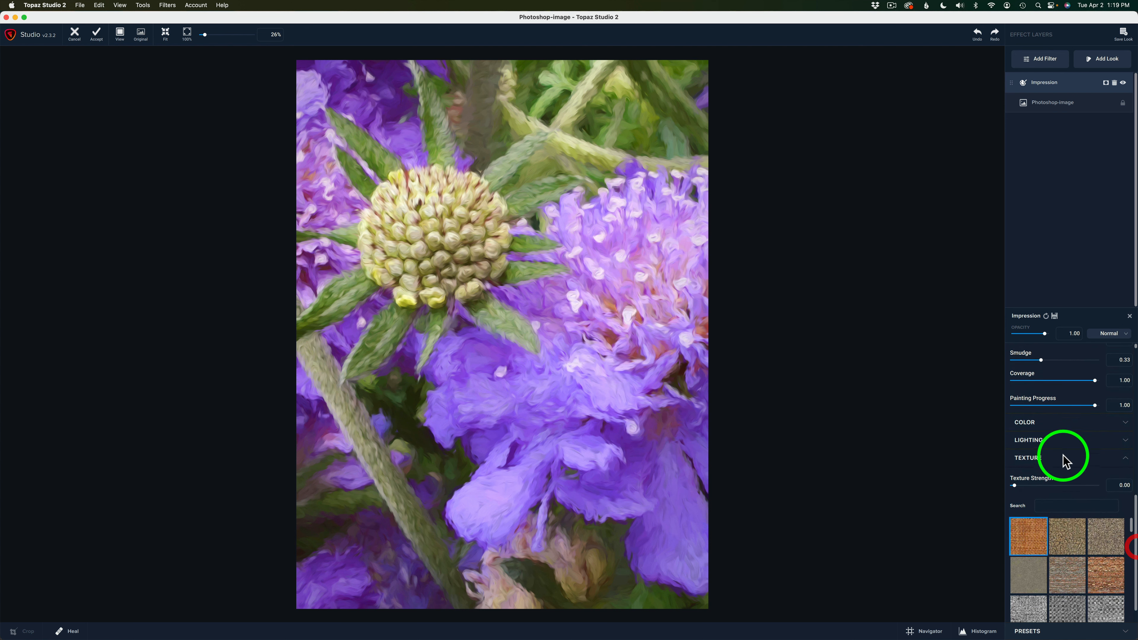
pyautogui.click(1084, 423)
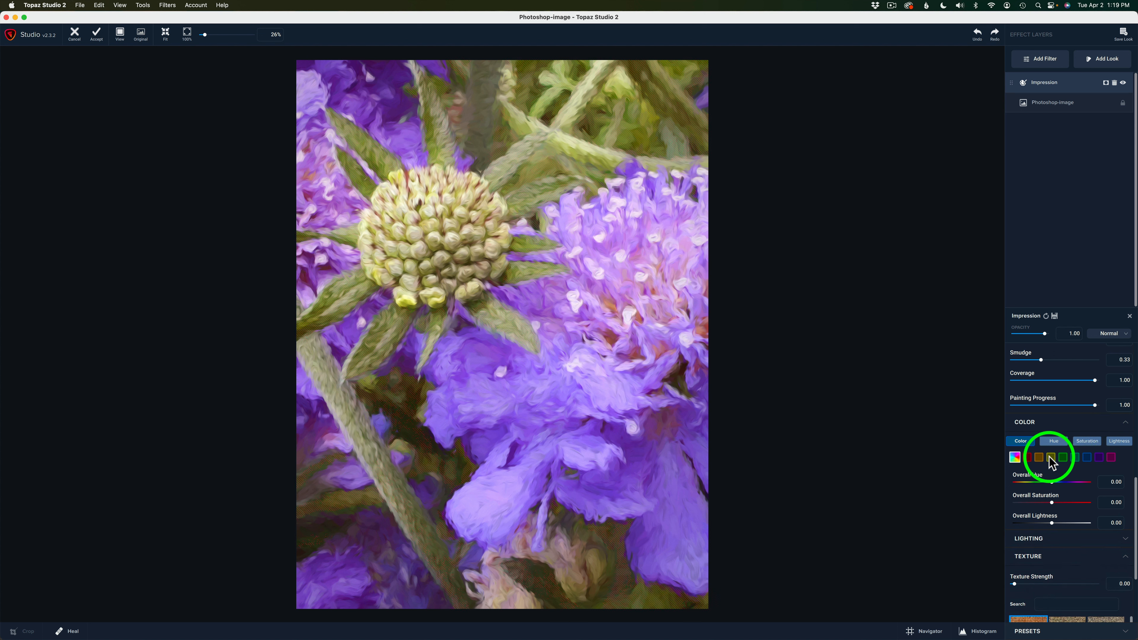
pyautogui.moveTo(1136, 493); pyautogui.dragTo(1135, 503)
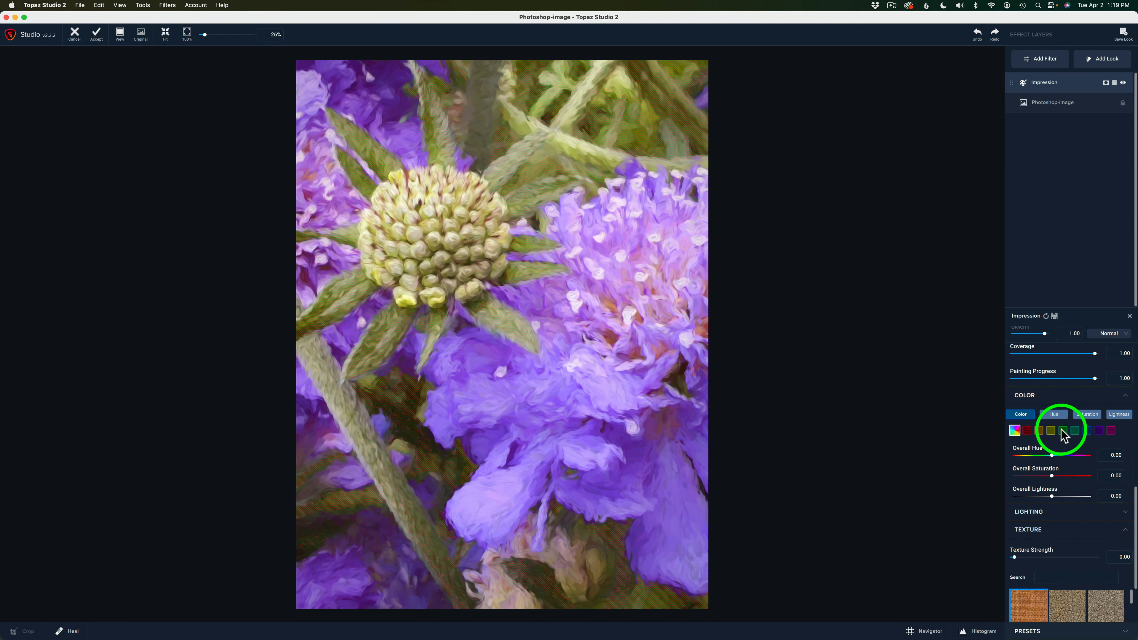
pyautogui.click(1063, 431)
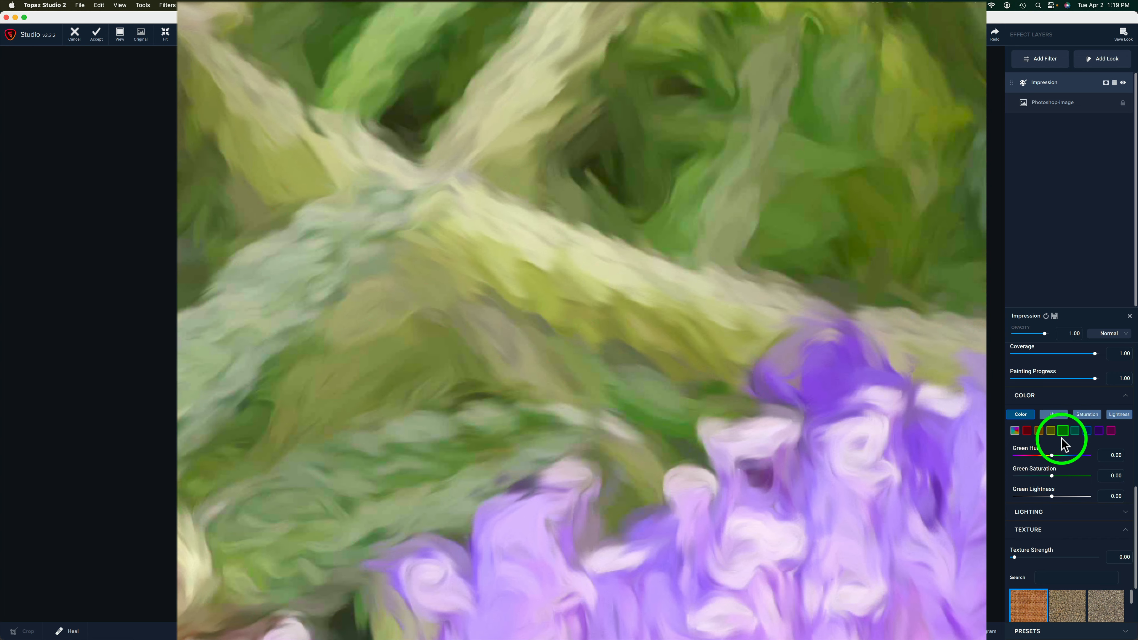
pyautogui.moveTo(1064, 432)
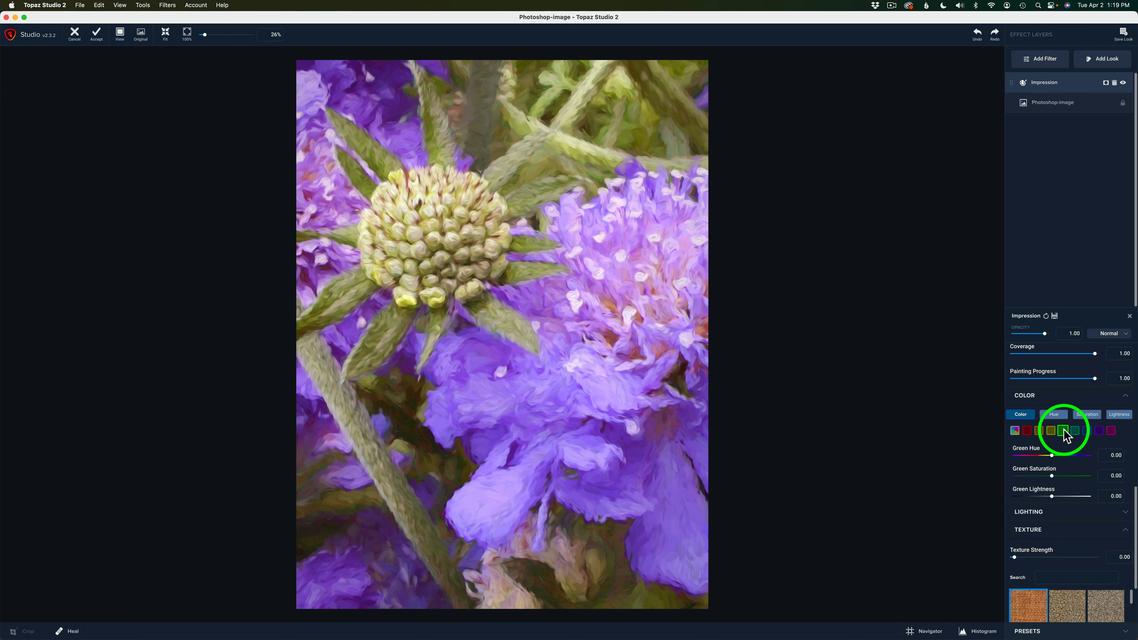
pyautogui.click(1054, 475)
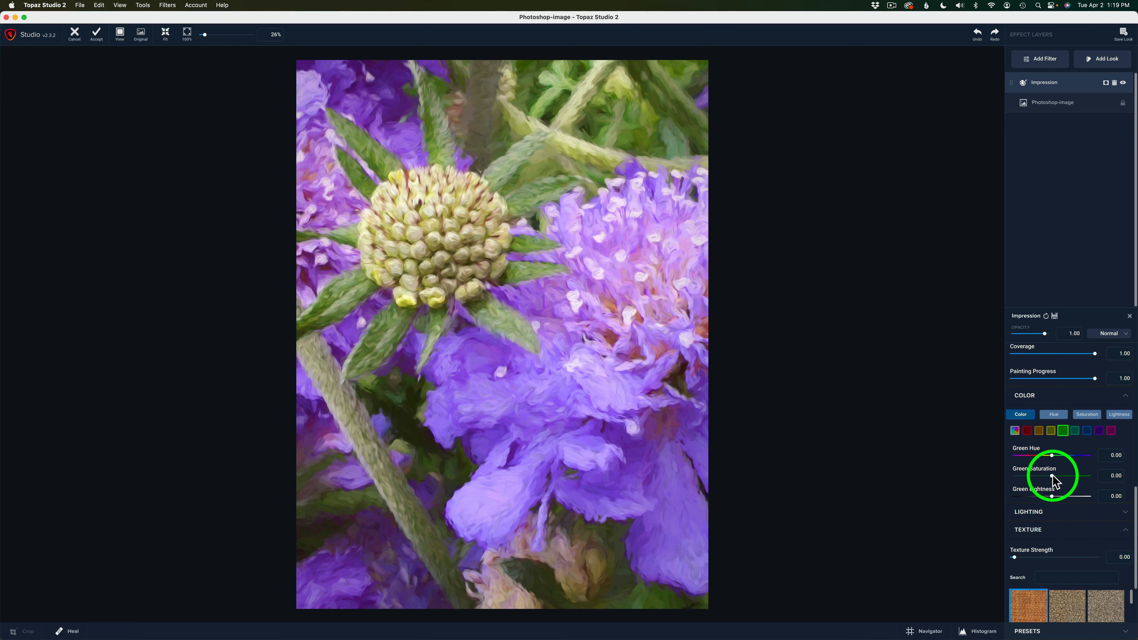
pyautogui.moveTo(1053, 476); pyautogui.dragTo(1062, 474)
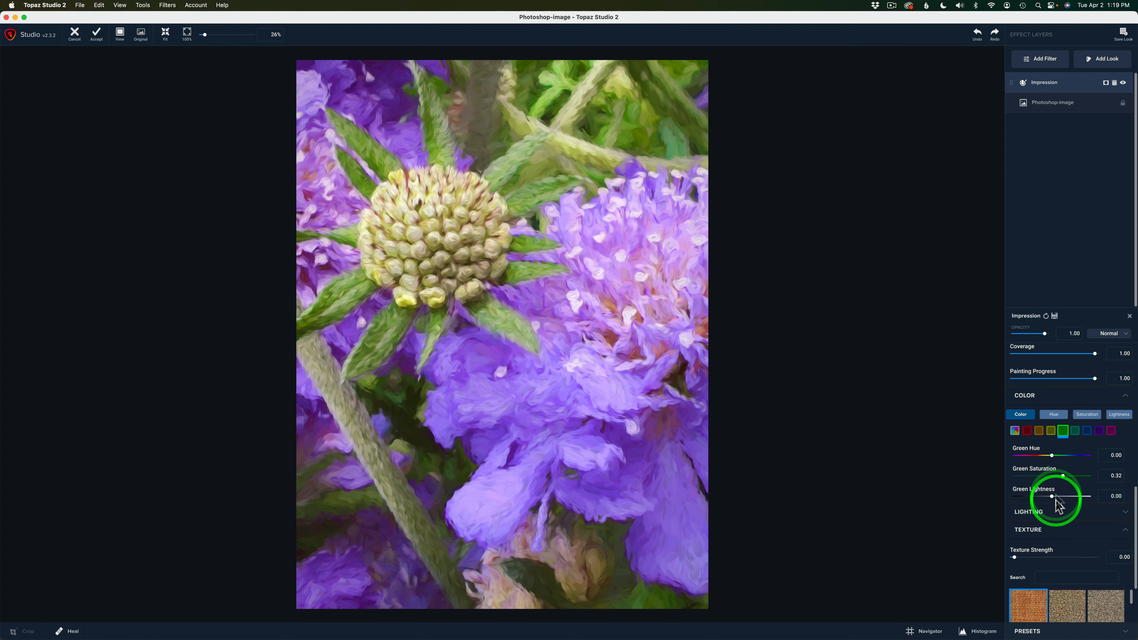
# Step: Set Blue Saturation to 0.41 and Blue Lightness to 0.16 in the filter's color adjustments
pyautogui.moveTo(1088, 432)
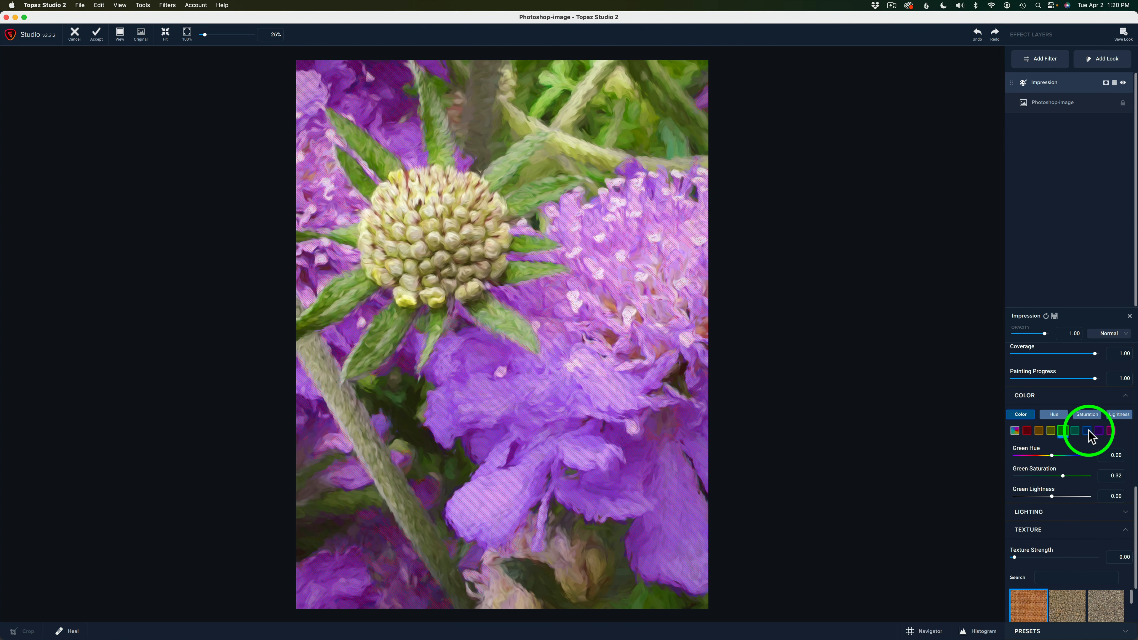
pyautogui.click(1089, 432)
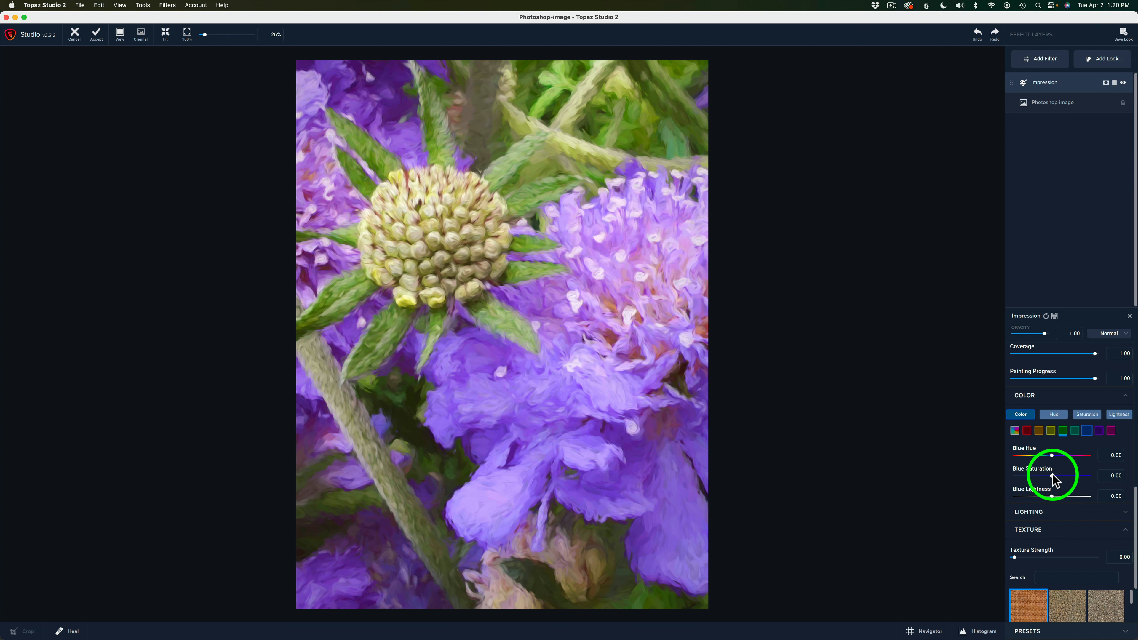
pyautogui.moveTo(1061, 480); pyautogui.dragTo(1068, 481)
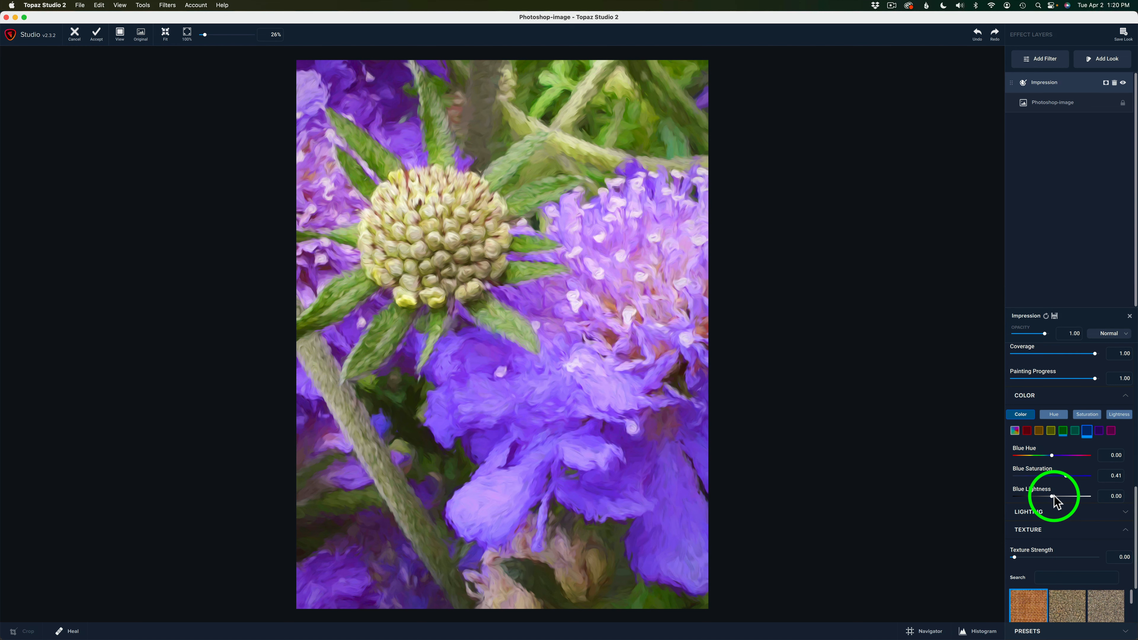
pyautogui.moveTo(1052, 495); pyautogui.dragTo(1057, 495)
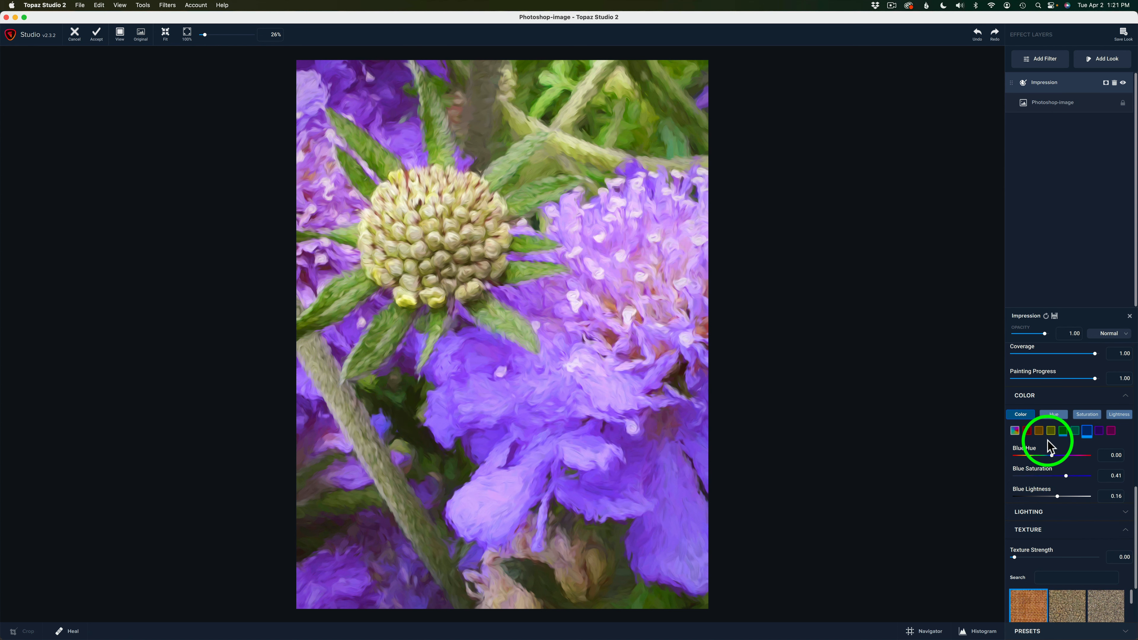
# Step: Set Overall Hue to -0.12 and Overall Saturation to -0.05 for the whole painting
pyautogui.click(1015, 431)
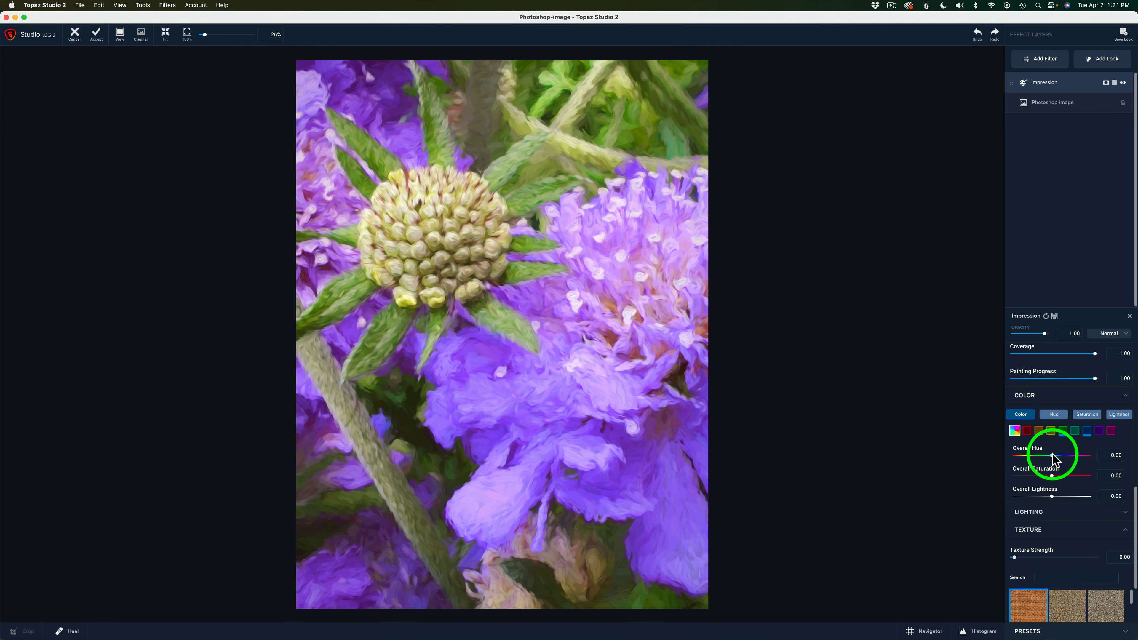
pyautogui.moveTo(1051, 457); pyautogui.dragTo(1047, 456)
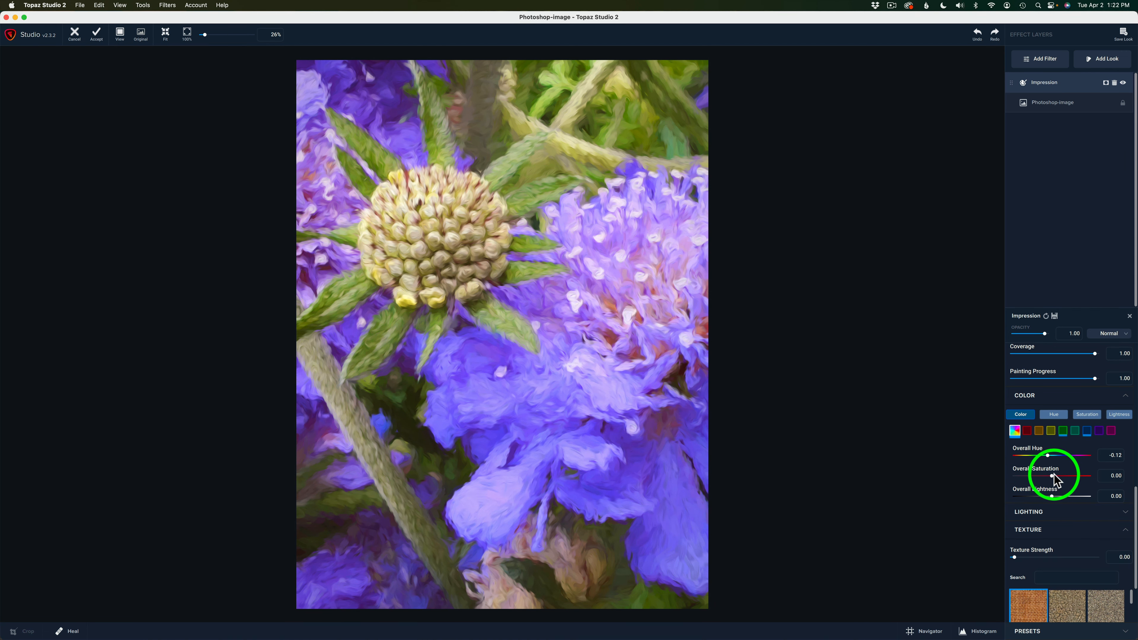
pyautogui.moveTo(1052, 475); pyautogui.dragTo(1049, 475)
pyautogui.click(967, 462)
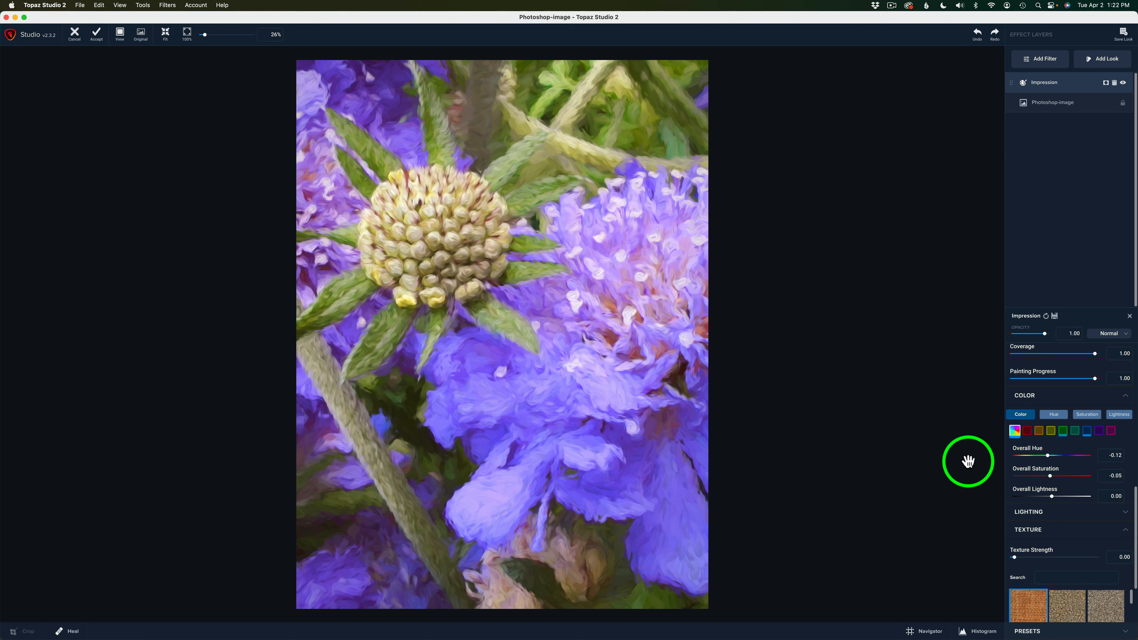
# Step: Select the light grey woven texture, first in the third row of thumbnails, for the Impression filter
pyautogui.click(1135, 540)
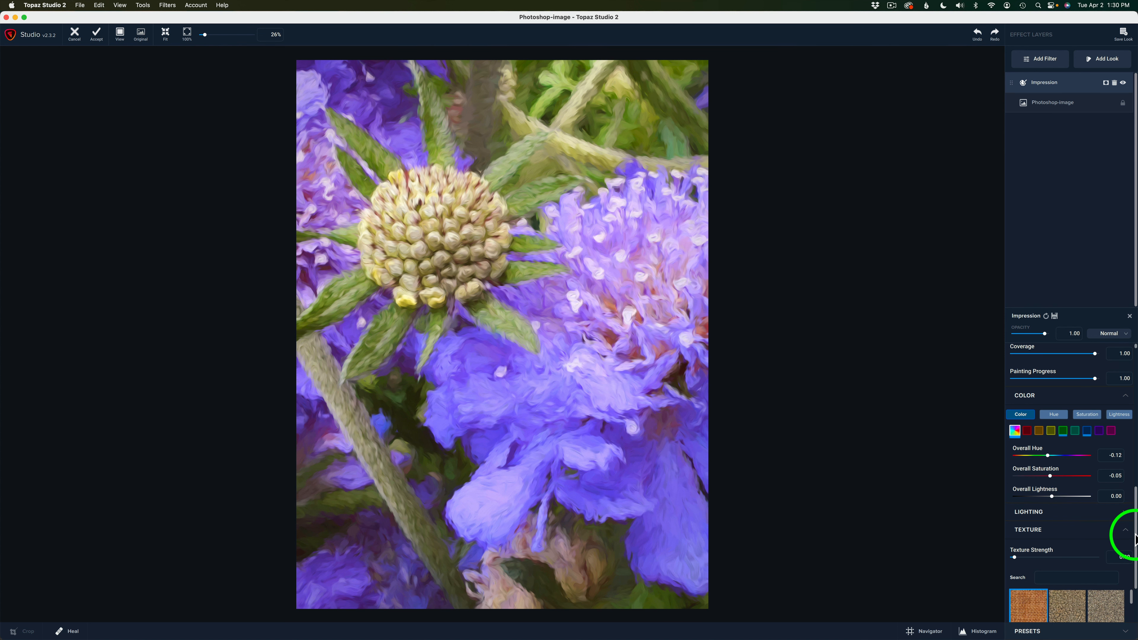
pyautogui.moveTo(1134, 539); pyautogui.dragTo(1135, 601)
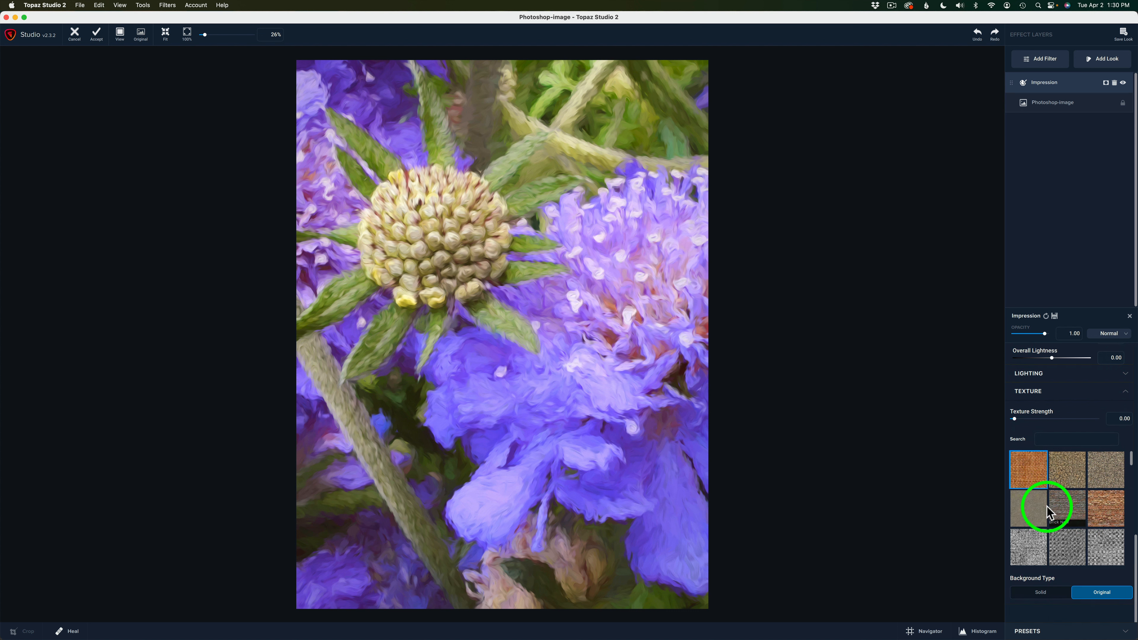
pyautogui.scroll(-2, 1071, 493)
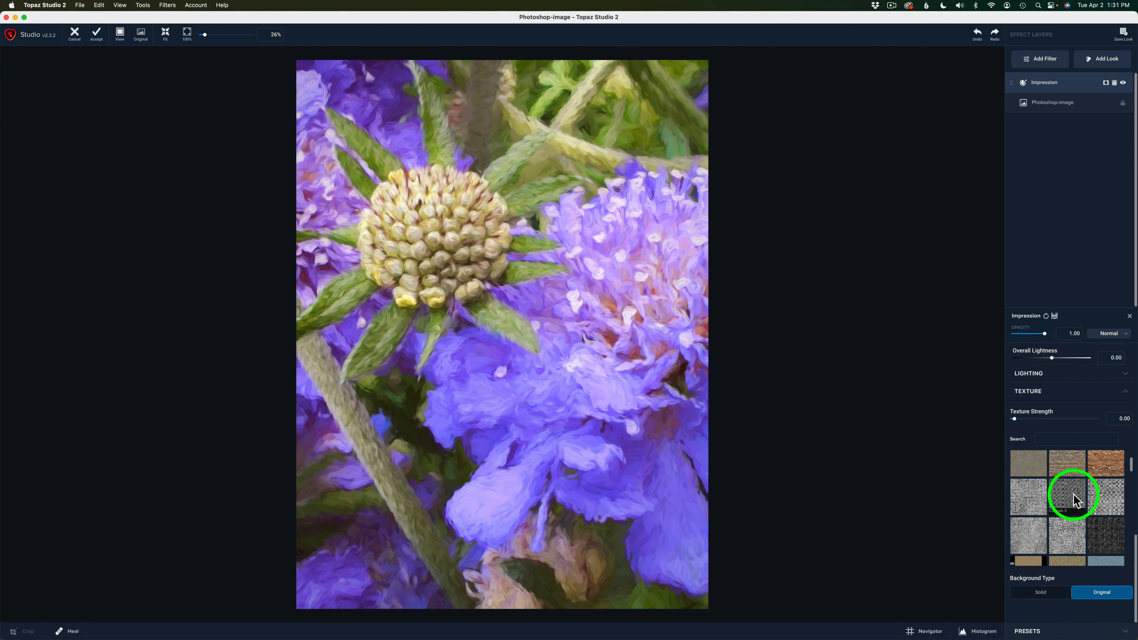
pyautogui.scroll(2, 1074, 501)
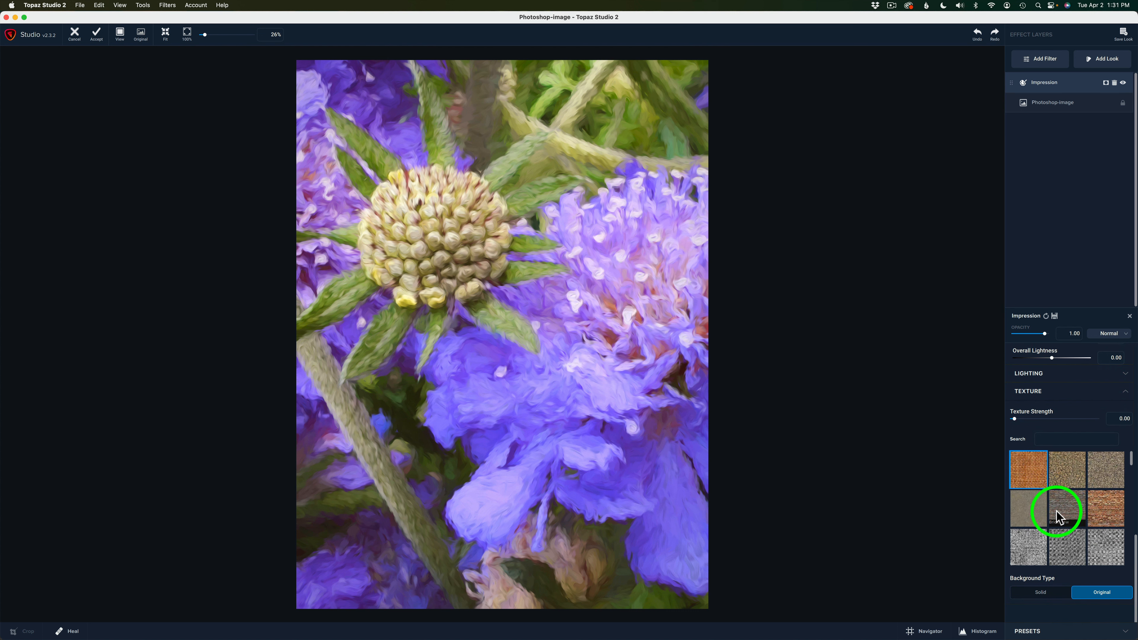
pyautogui.click(1023, 546)
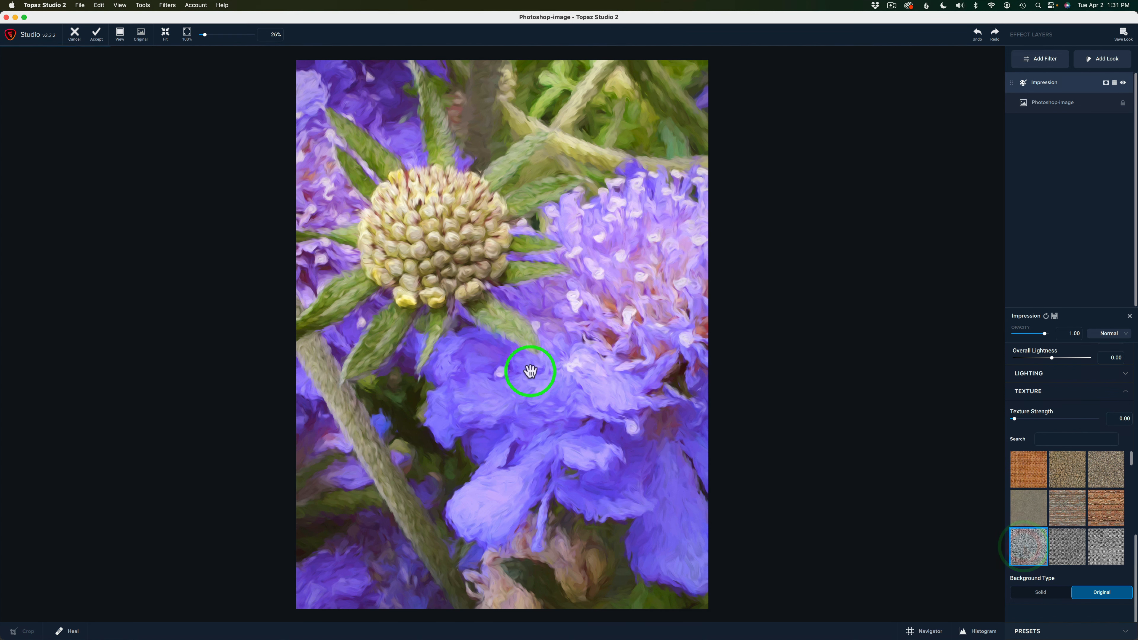
# Step: Set the Impression filter's Texture Strength to 0.49 and compare the painting with the original photo
pyautogui.scroll(1, 530, 371)
pyautogui.scroll(8, 530, 371)
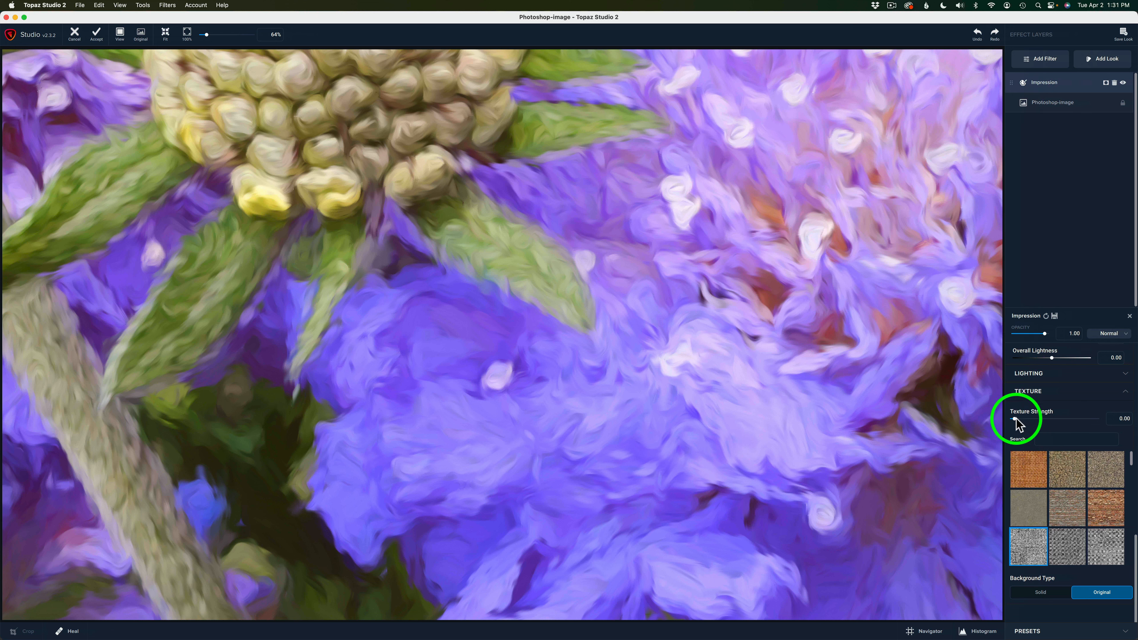
pyautogui.moveTo(1014, 421); pyautogui.dragTo(1055, 423)
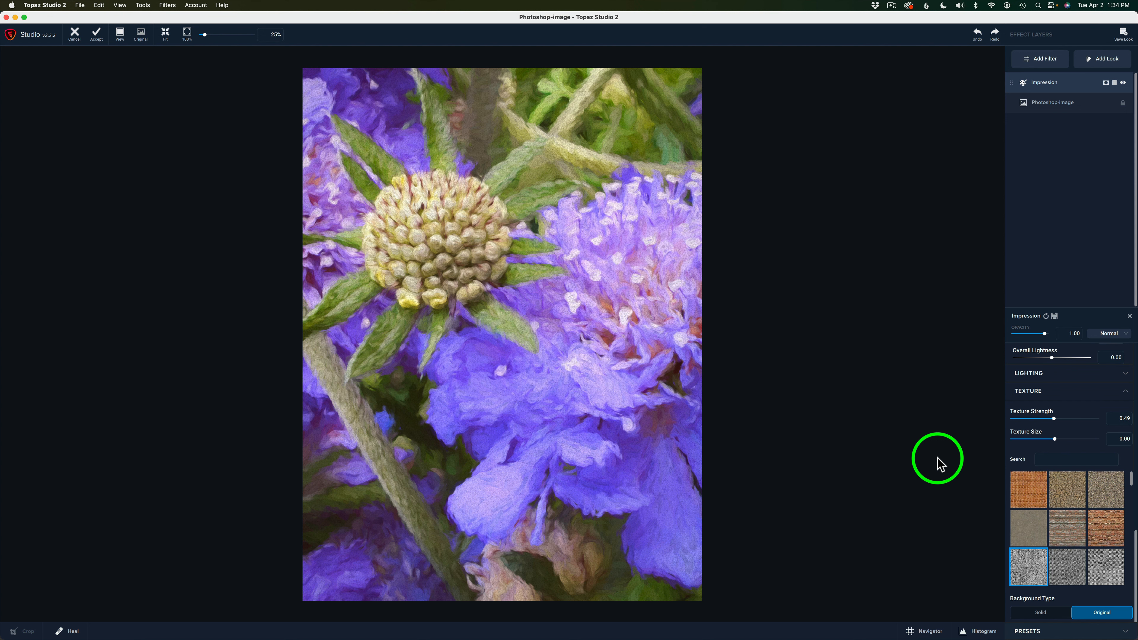
pyautogui.click(598, 270)
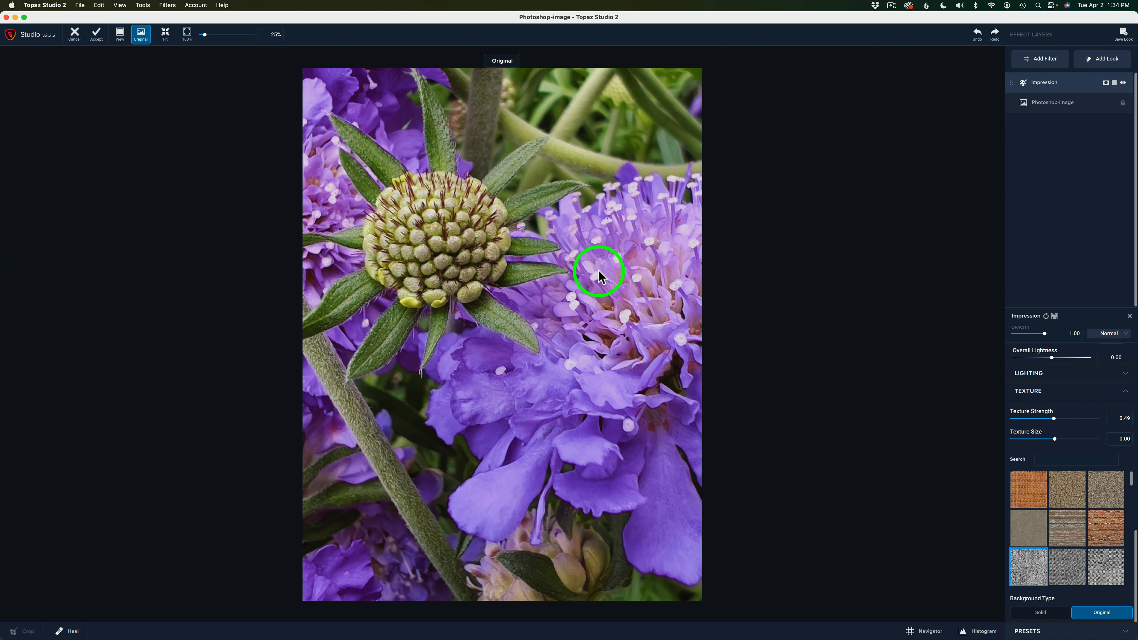
pyautogui.click(598, 270)
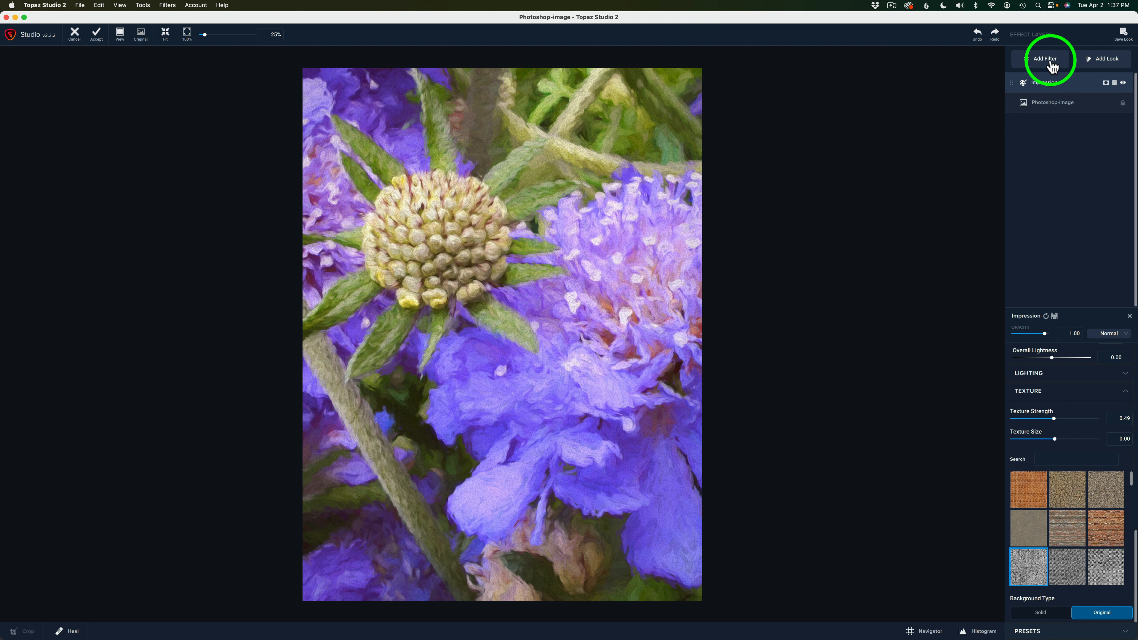
# Step: Add a Precision Detail filter above Impression and set its Shadow Small Detail to 0.63, trying a stronger value first
pyautogui.click(1048, 62)
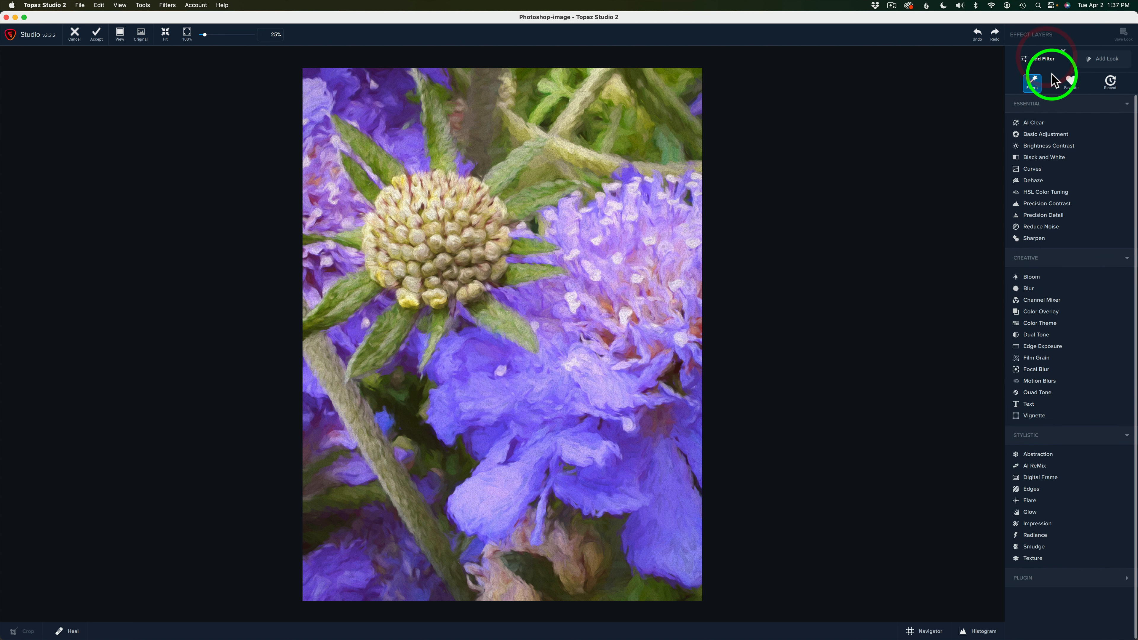
pyautogui.click(1049, 216)
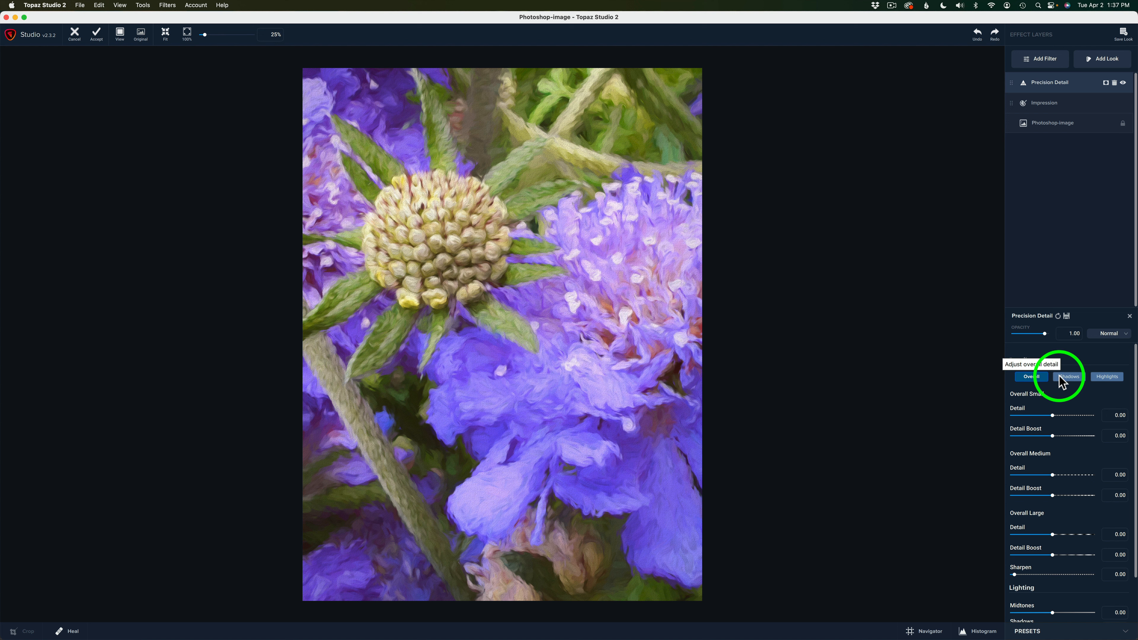
pyautogui.click(1074, 378)
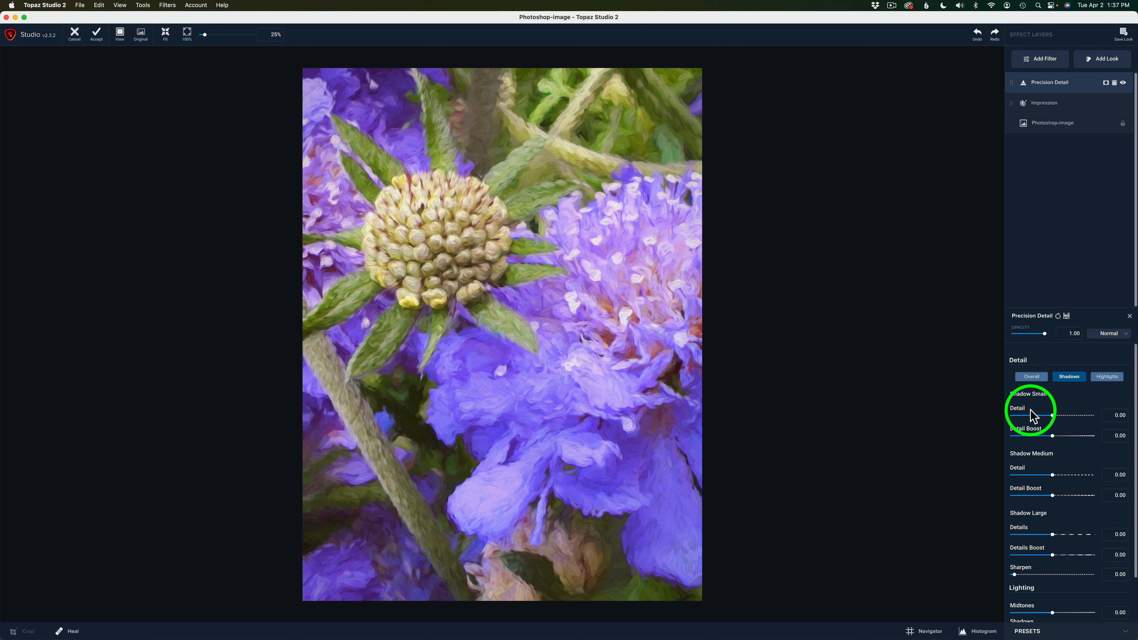
pyautogui.click(1053, 413)
pyautogui.moveTo(1052, 414); pyautogui.dragTo(1088, 417)
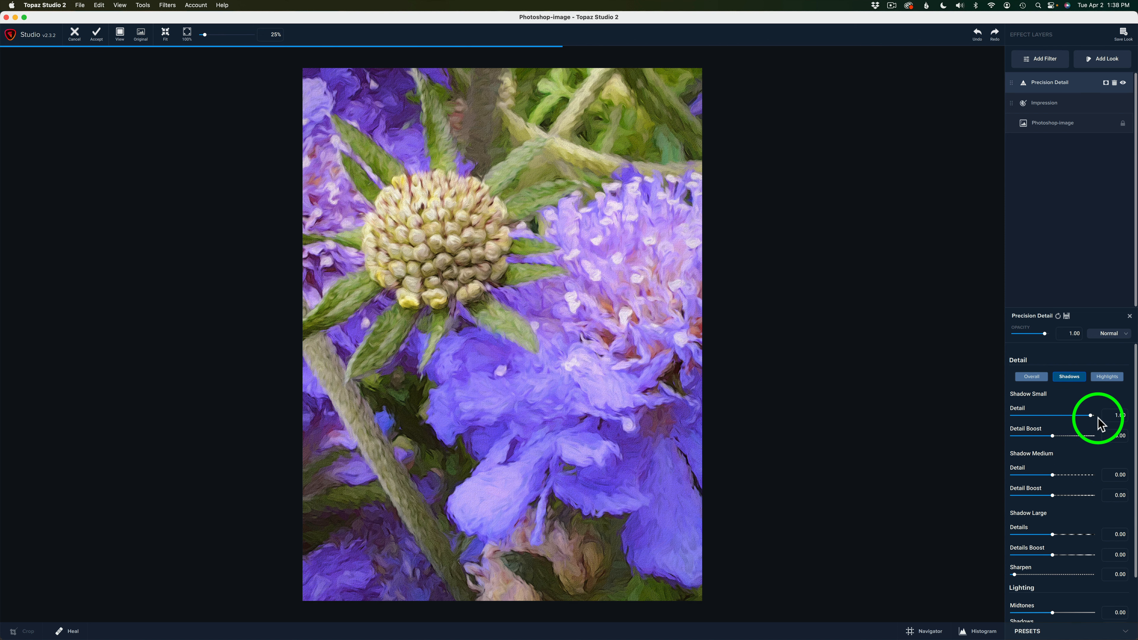
pyautogui.moveTo(1098, 417); pyautogui.dragTo(1075, 417)
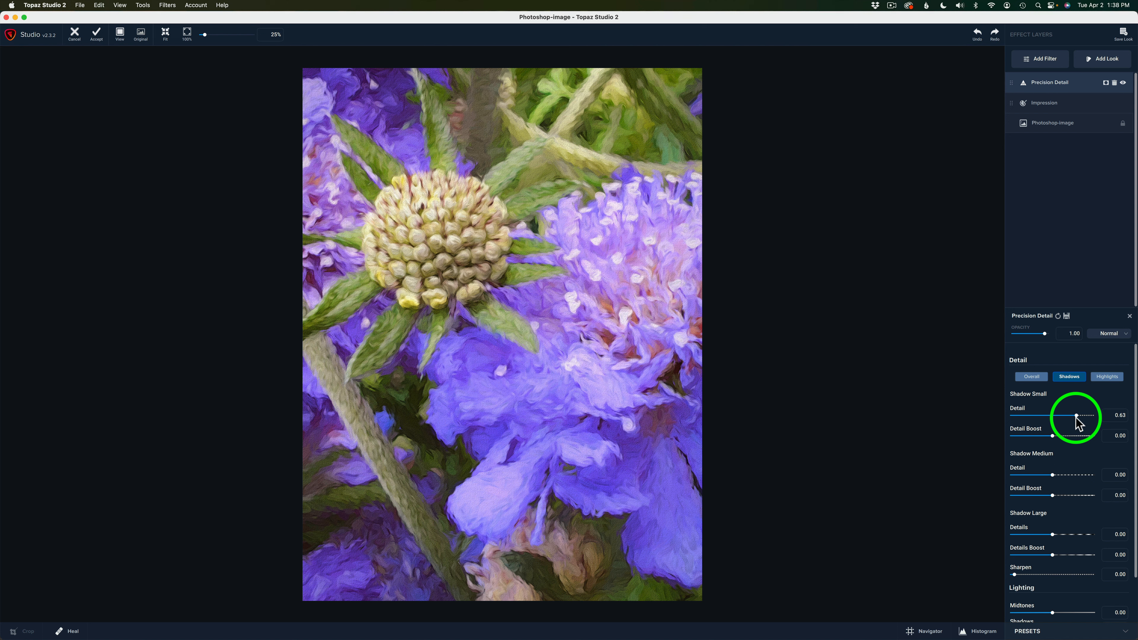
# Step: Compare the painting with and without the Precision Detail effect, and accept the edit to return to Photoshop
pyautogui.click(1122, 83)
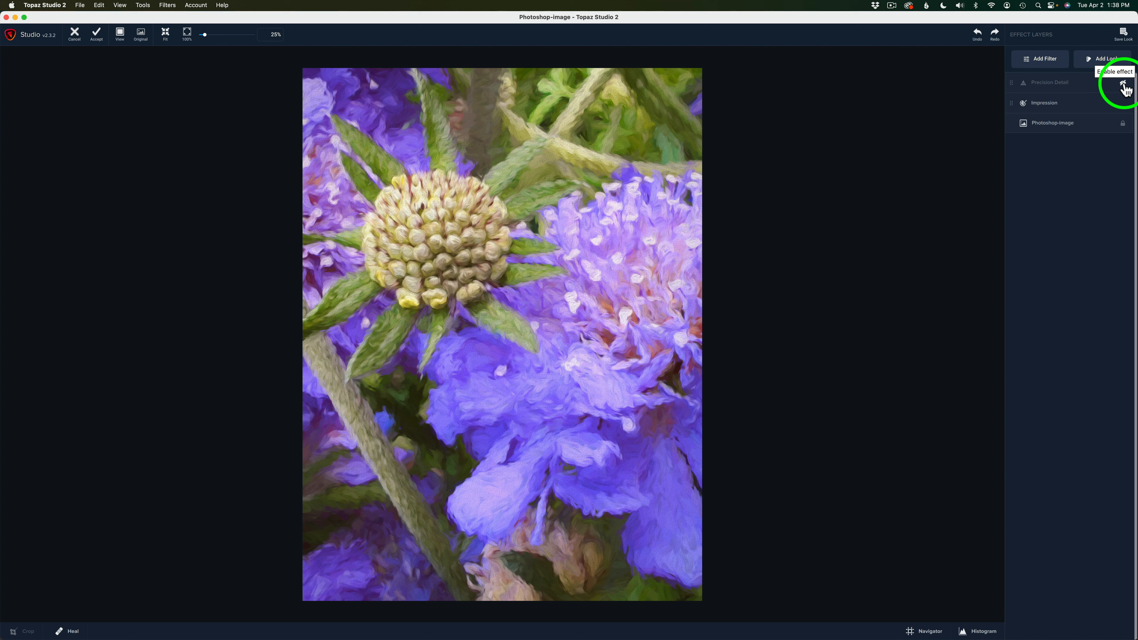
pyautogui.click(1124, 85)
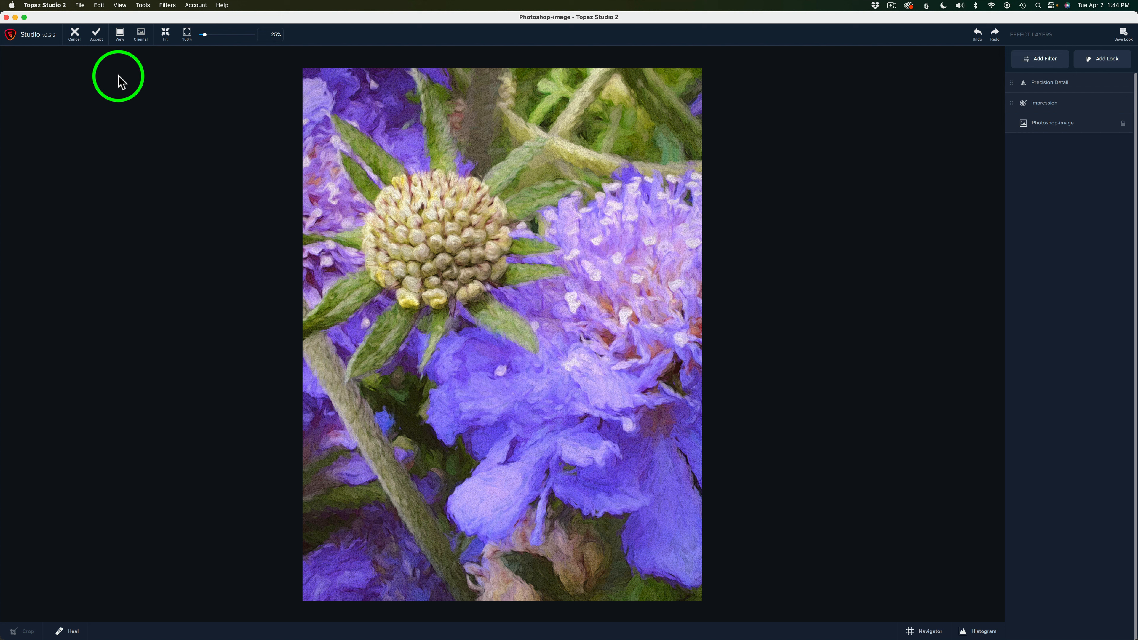
pyautogui.click(98, 39)
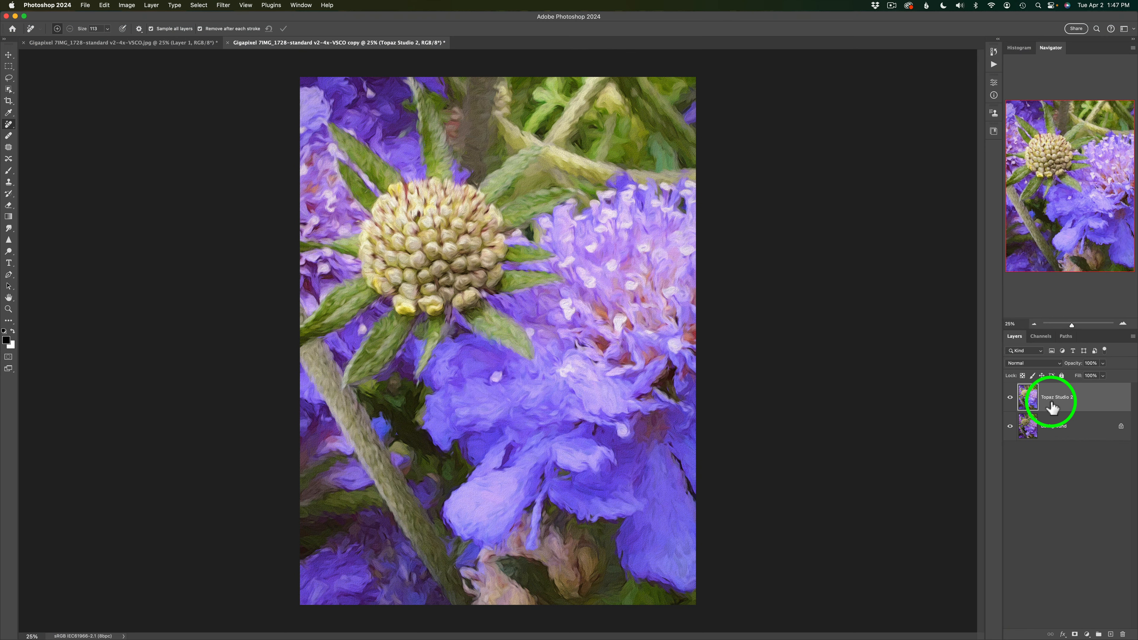
# Step: Set the Topaz Studio 2 layer's opacity to 85%, toggling the layer off and on before and after to compare with the original
pyautogui.click(1010, 398)
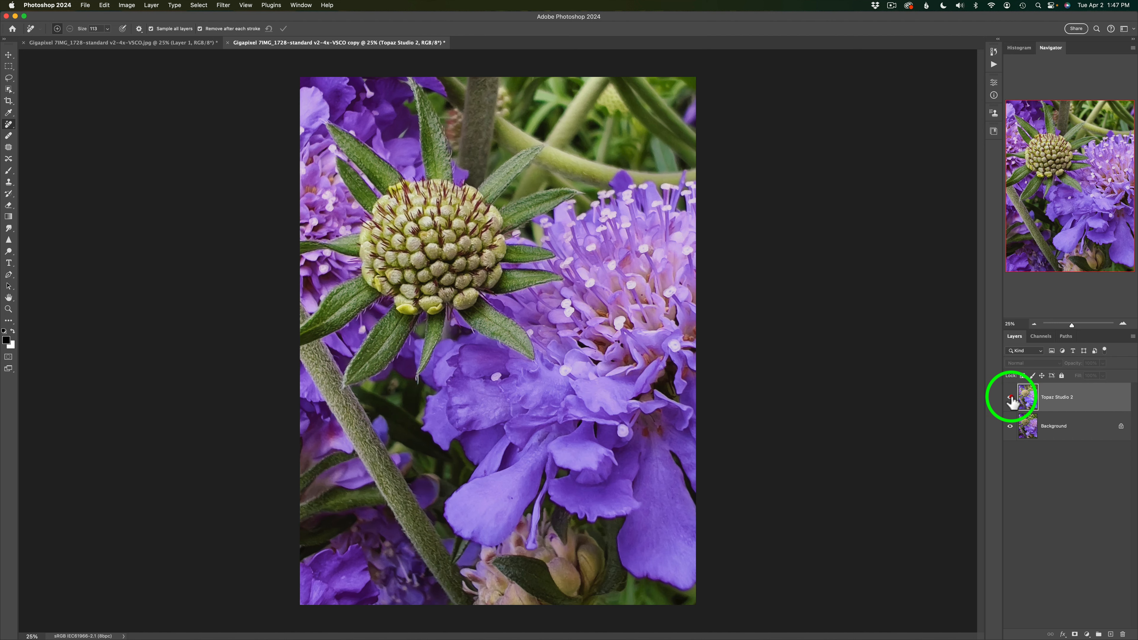
pyautogui.click(1011, 398)
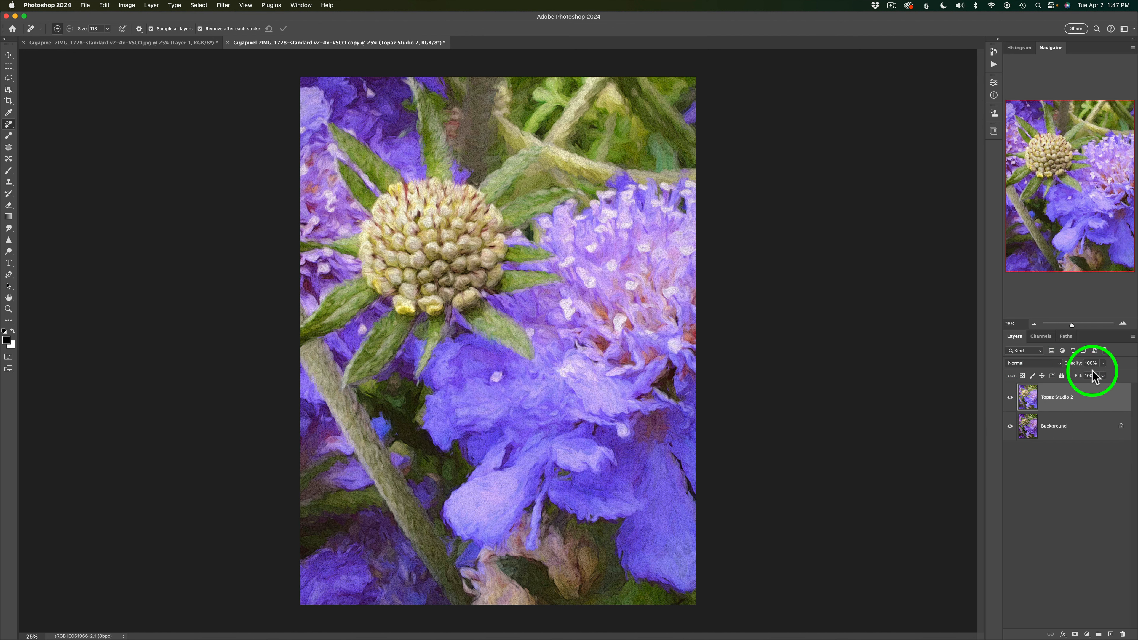
pyautogui.click(1102, 376)
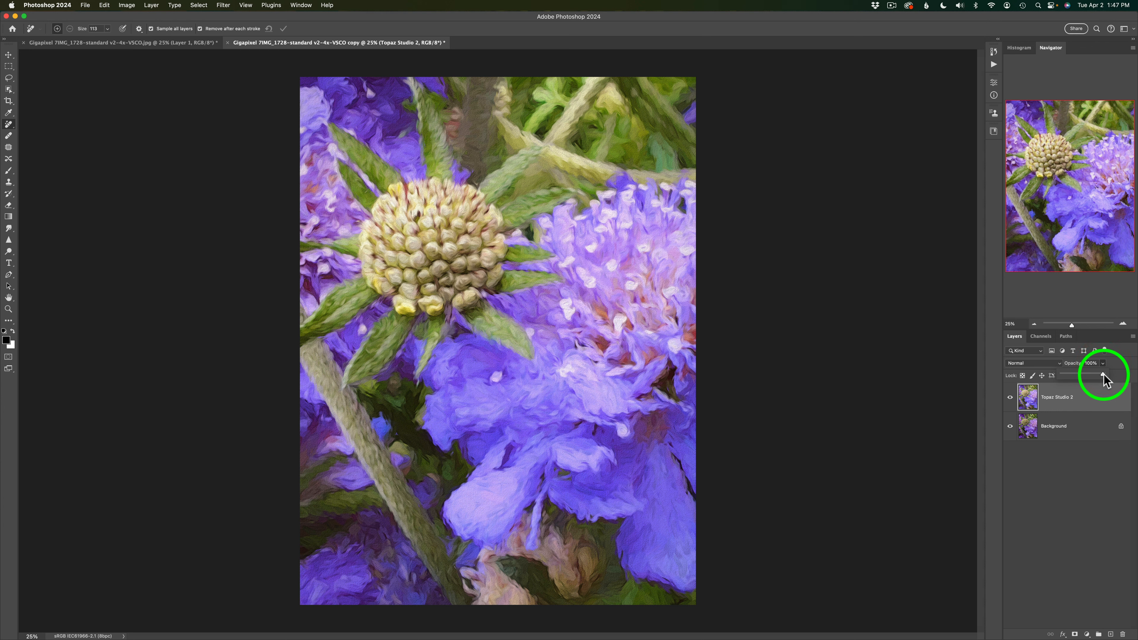
pyautogui.moveTo(1104, 377); pyautogui.dragTo(1097, 377)
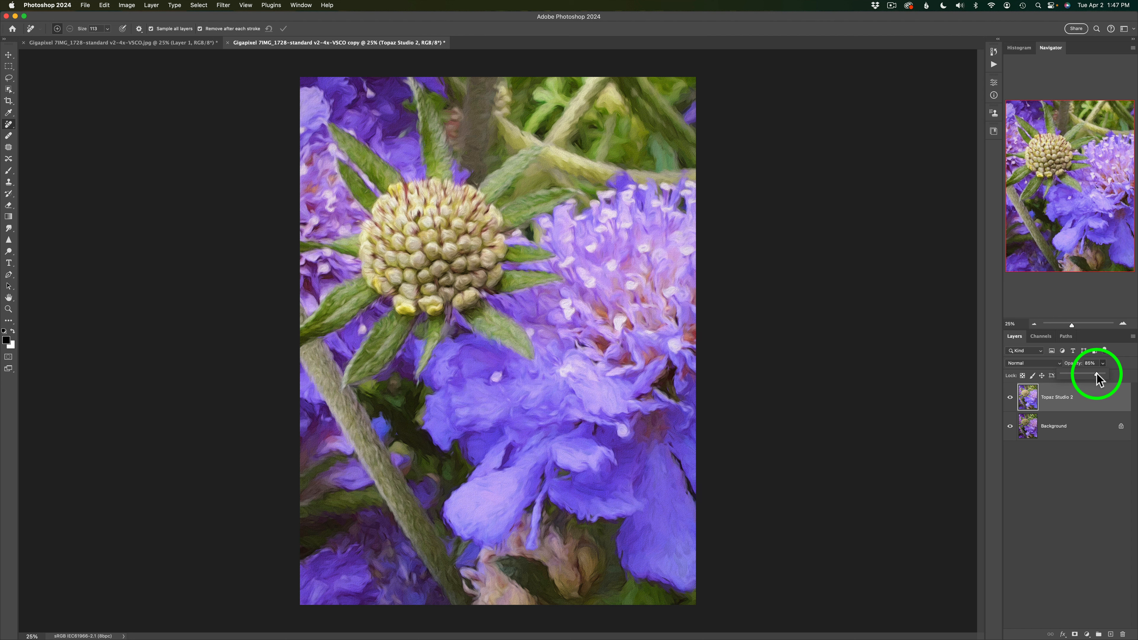
pyautogui.click(1089, 479)
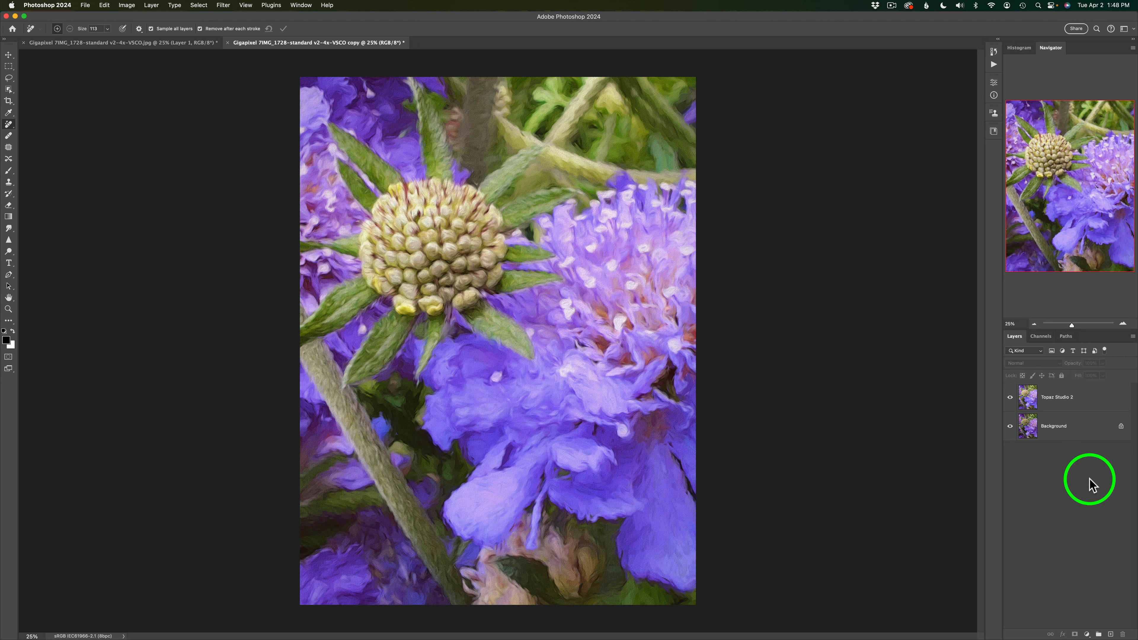
pyautogui.click(1010, 397)
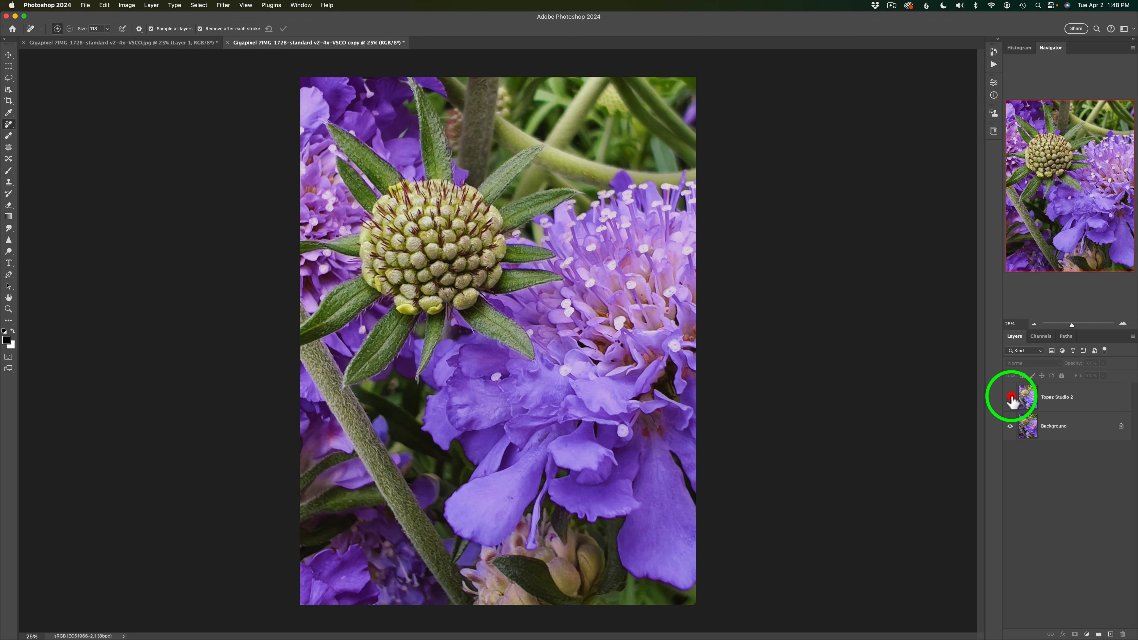
pyautogui.click(1009, 397)
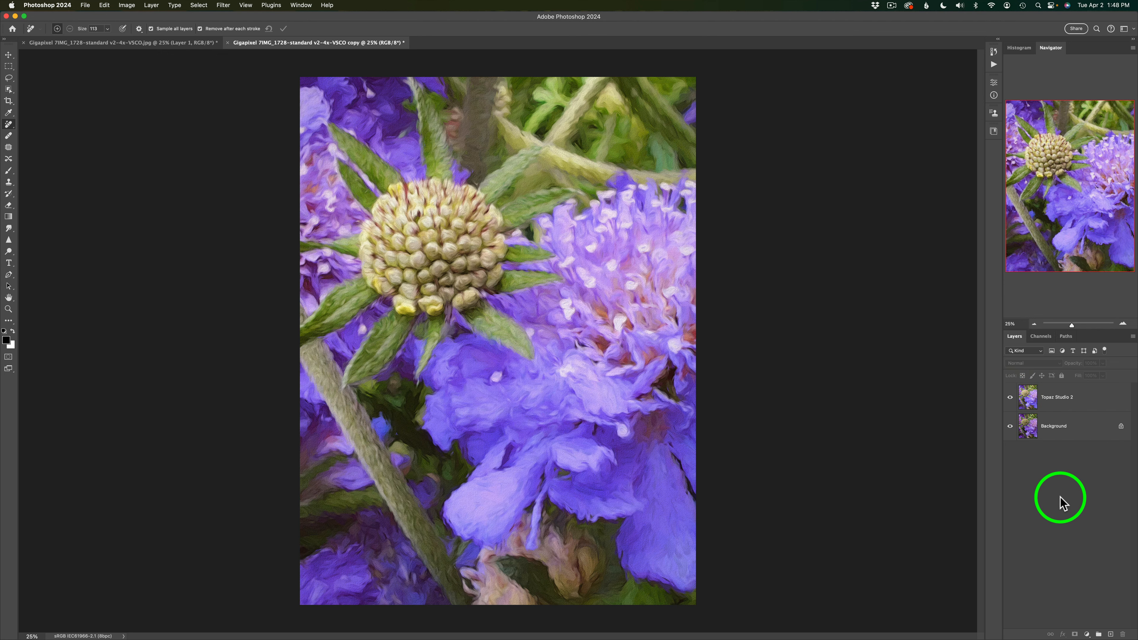